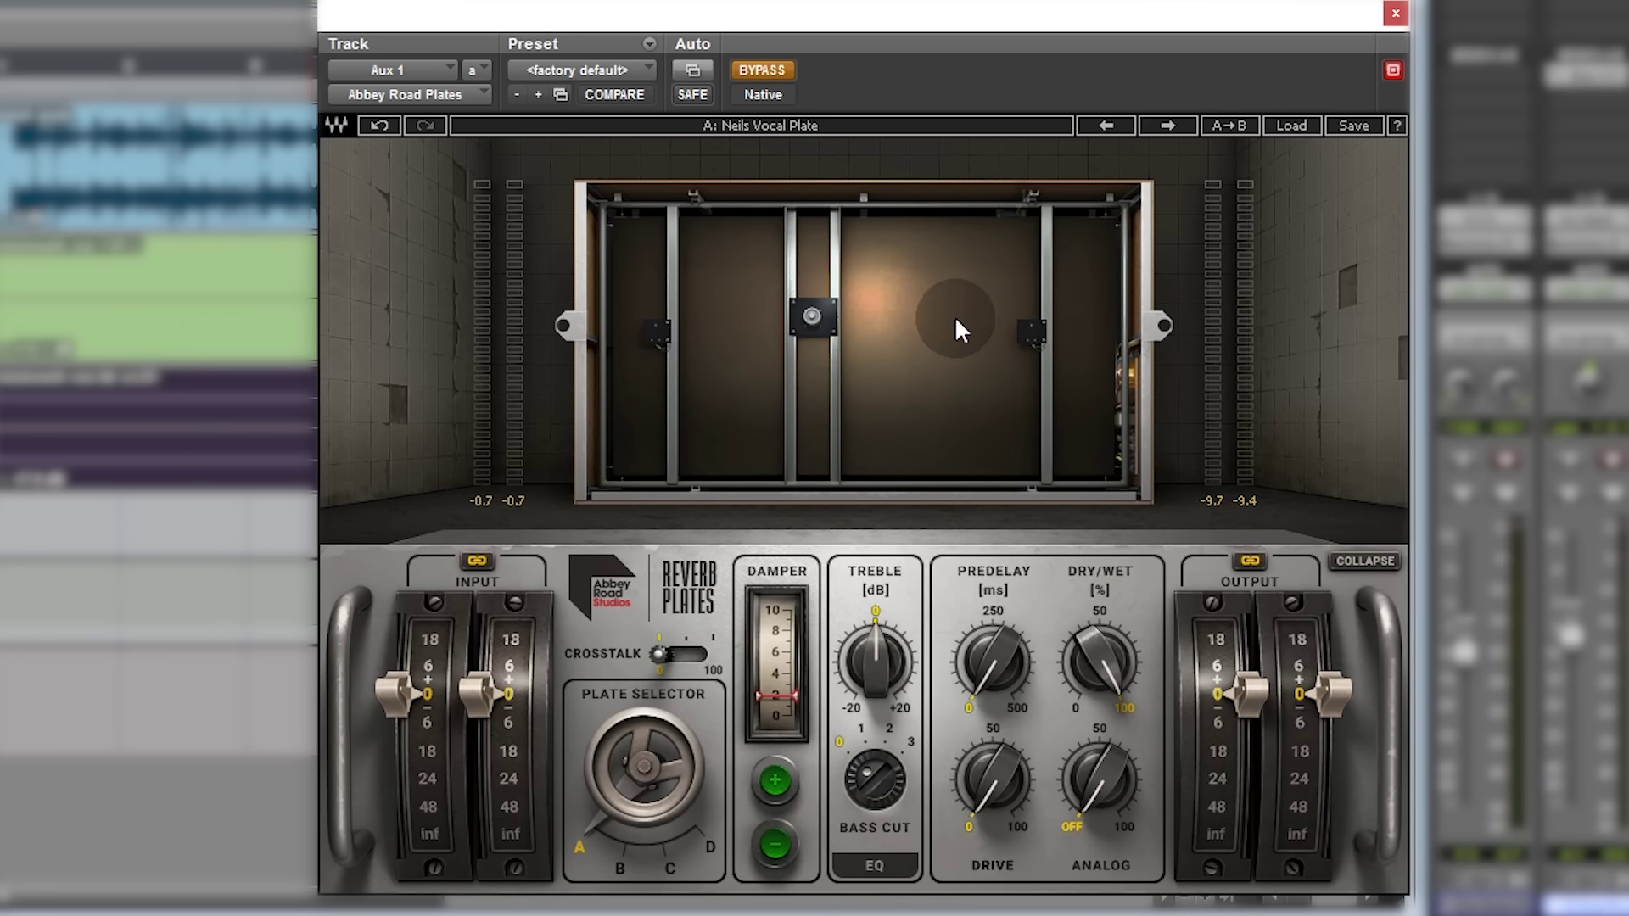
pyautogui.click(1047, 392)
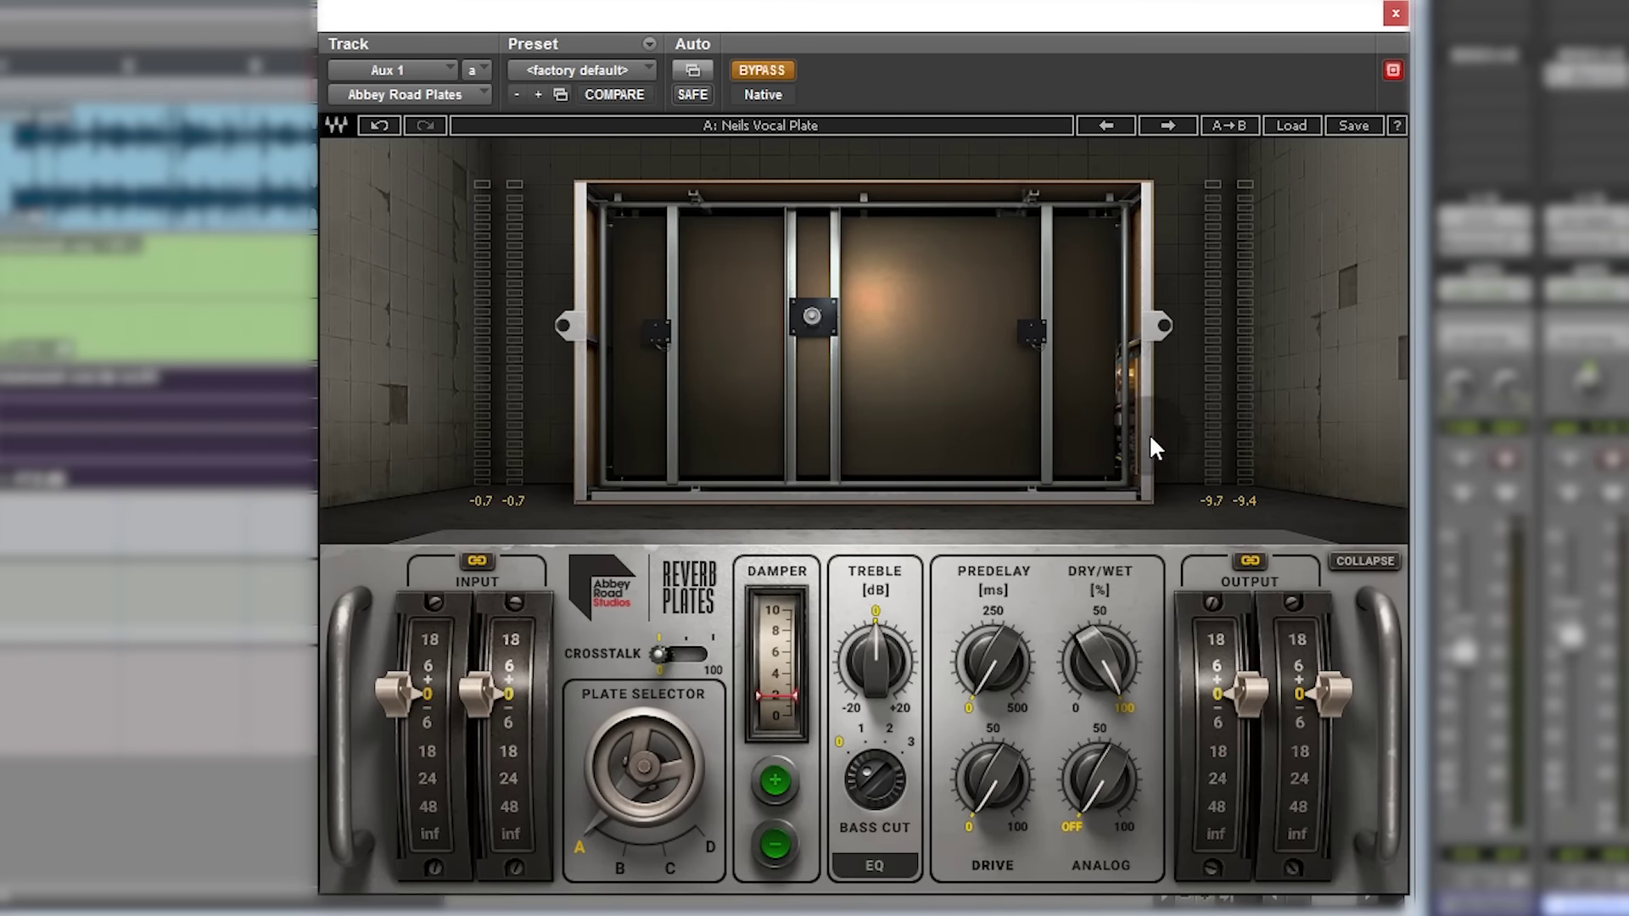
pyautogui.click(1364, 562)
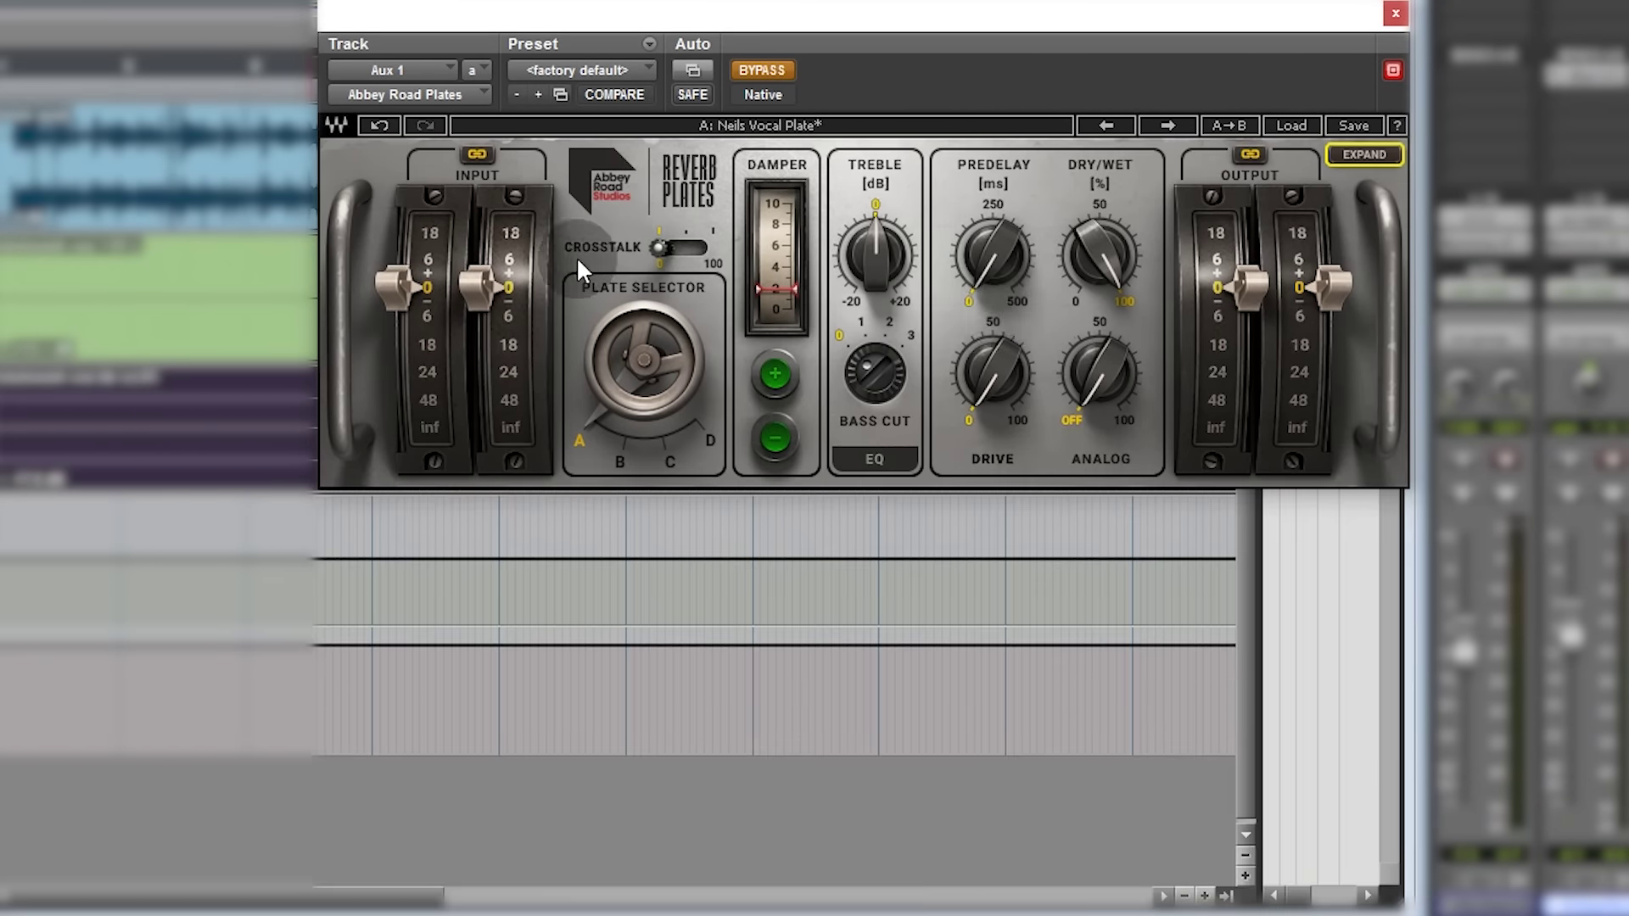
pyautogui.click(1364, 154)
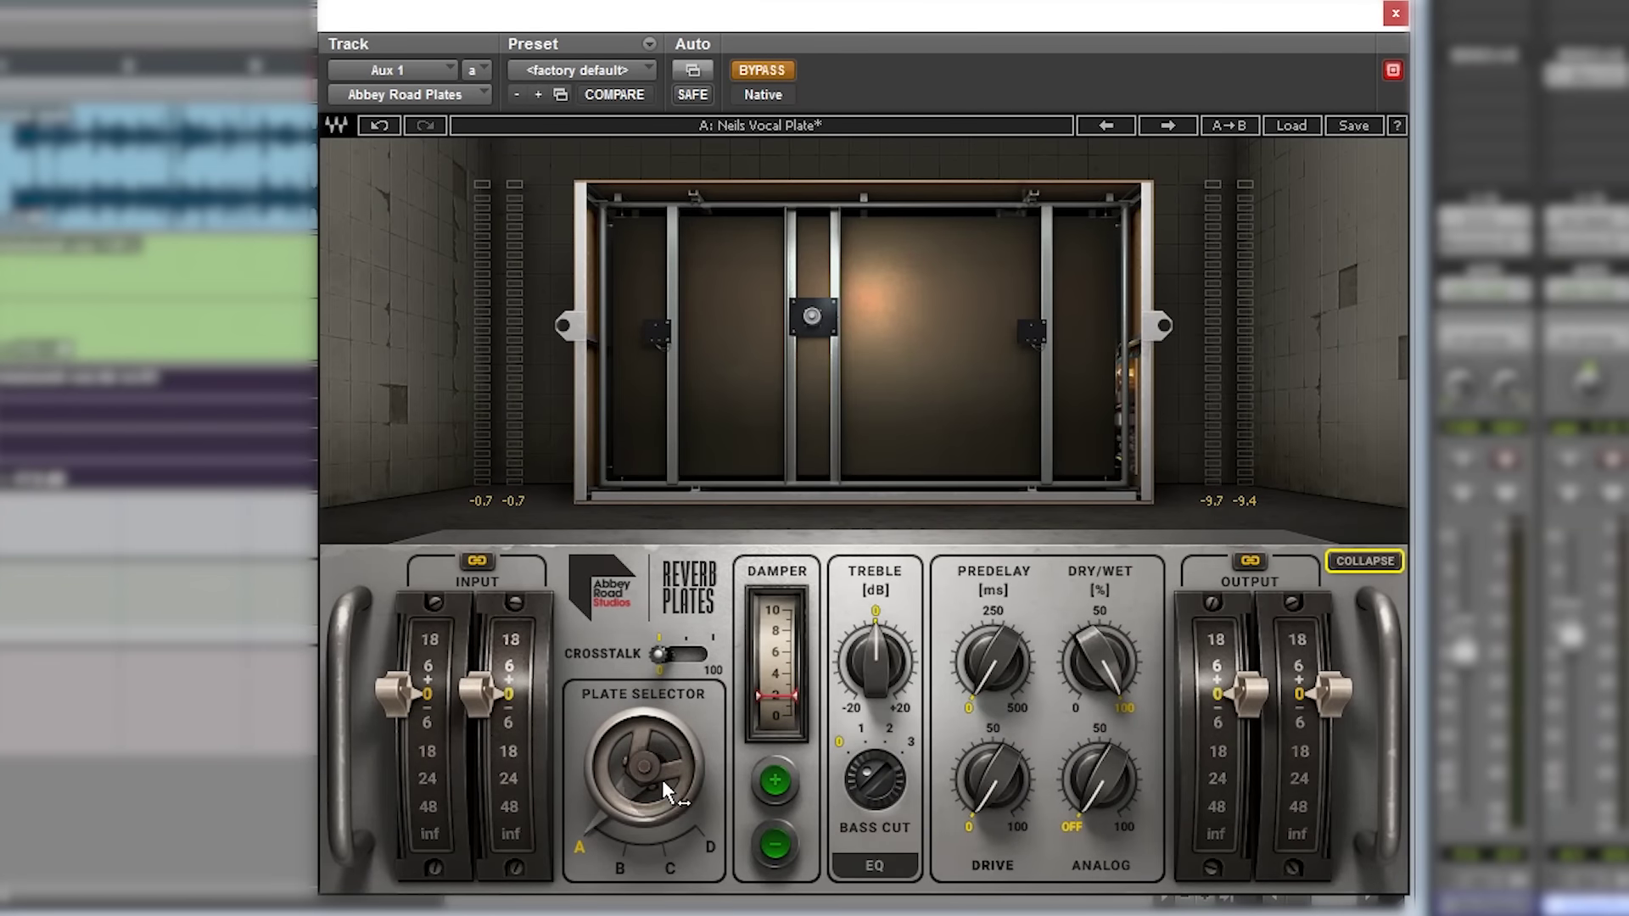
pyautogui.moveTo(1001, 777)
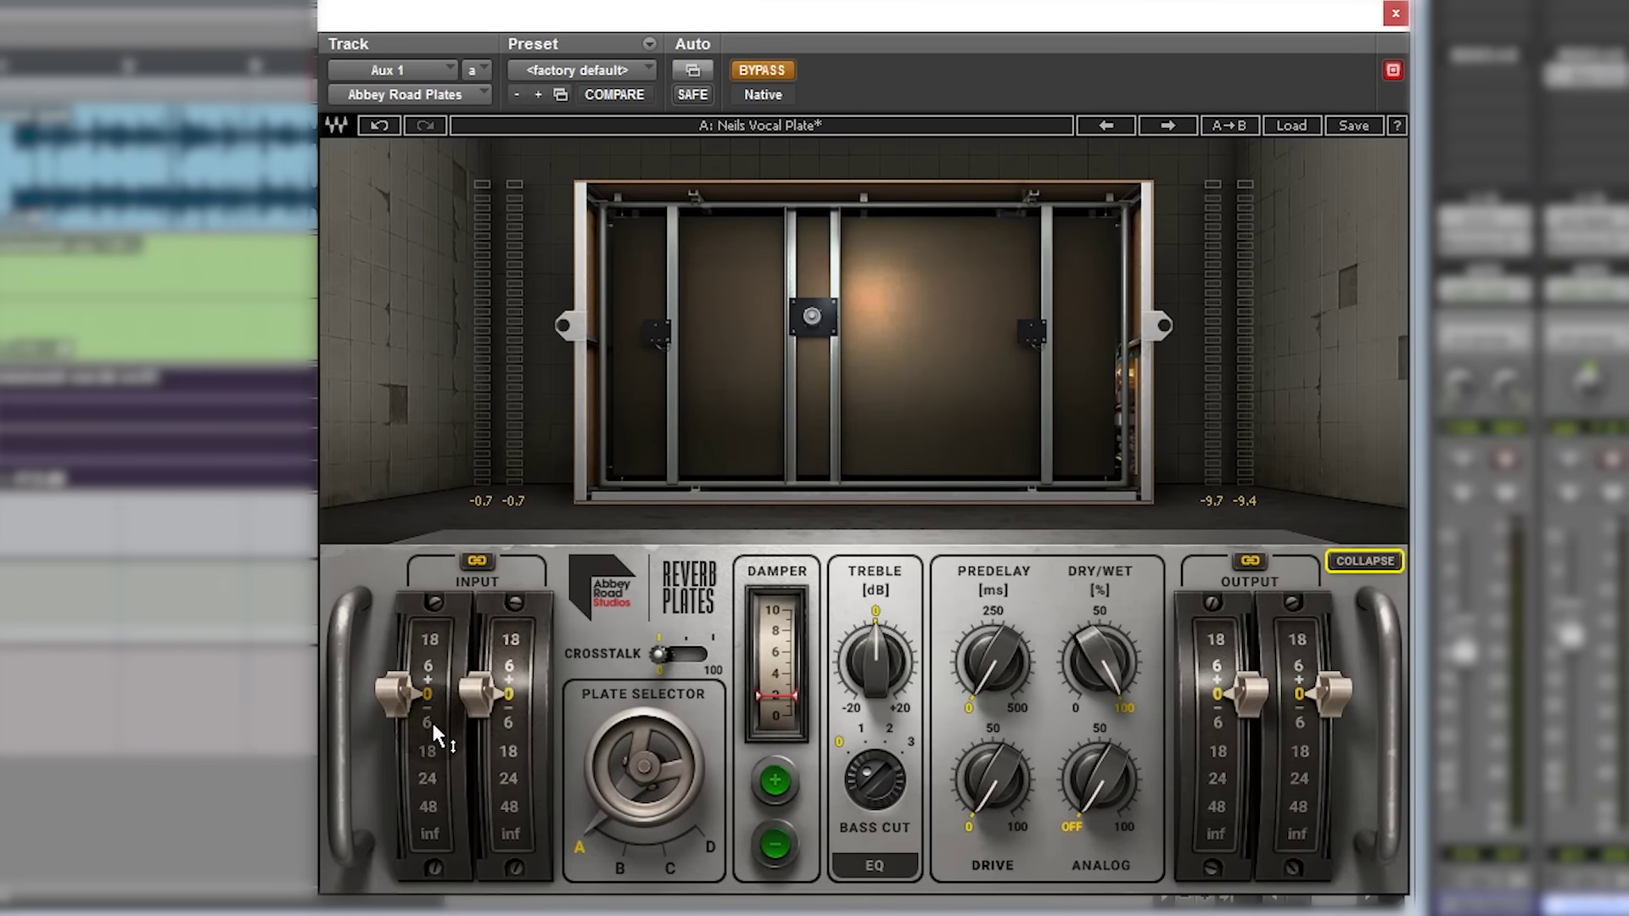
pyautogui.moveTo(440, 727)
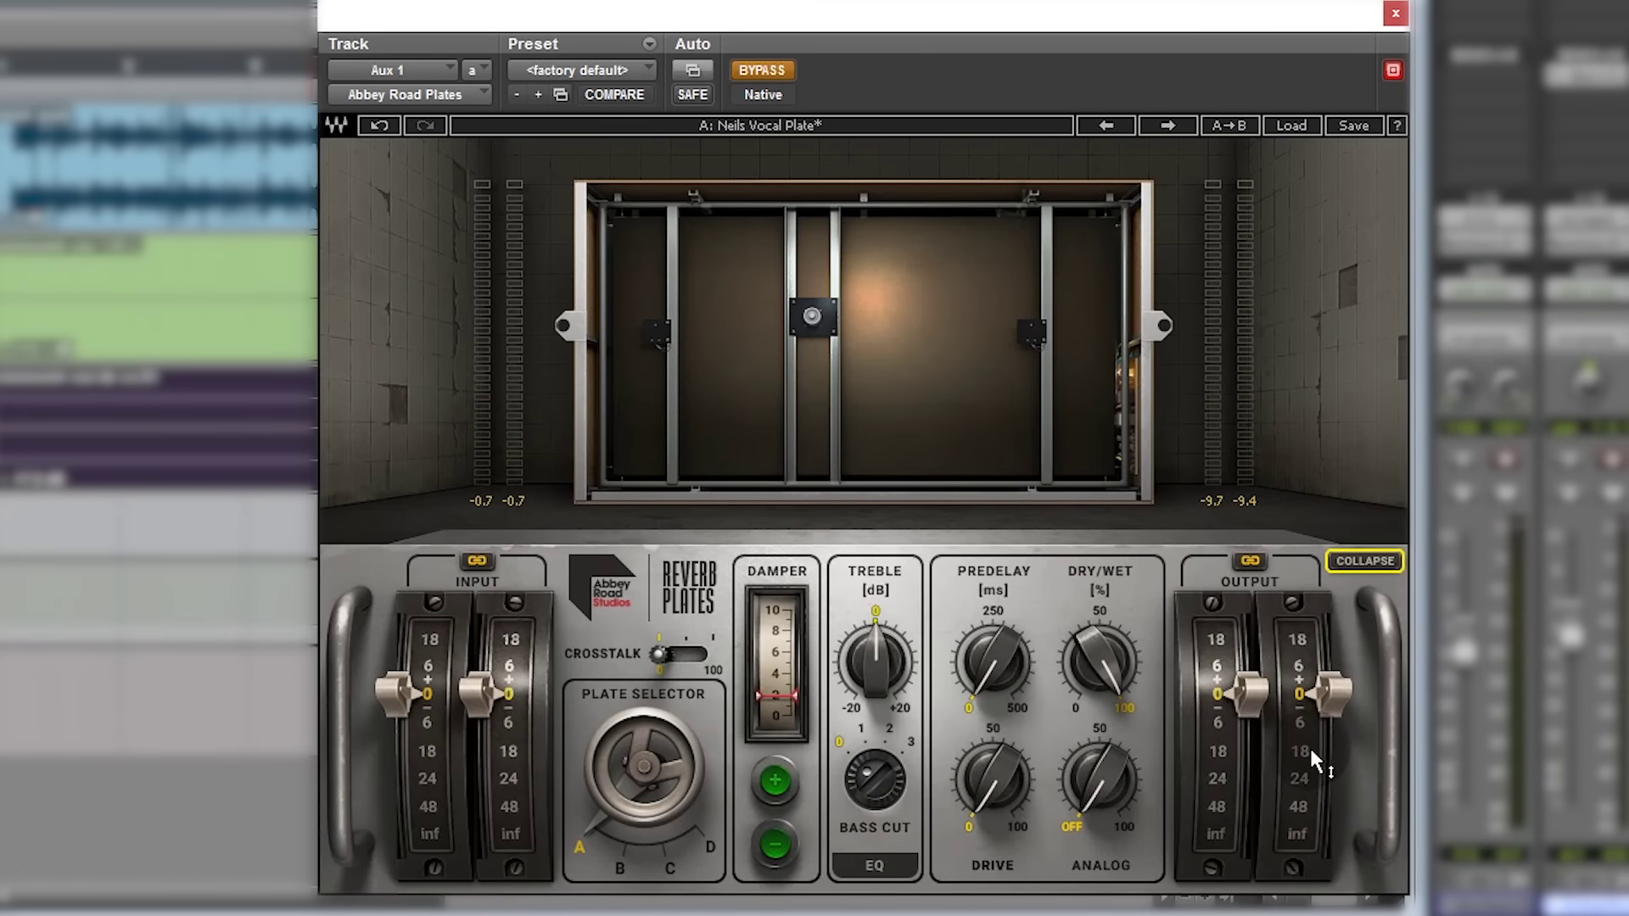
pyautogui.moveTo(1321, 752)
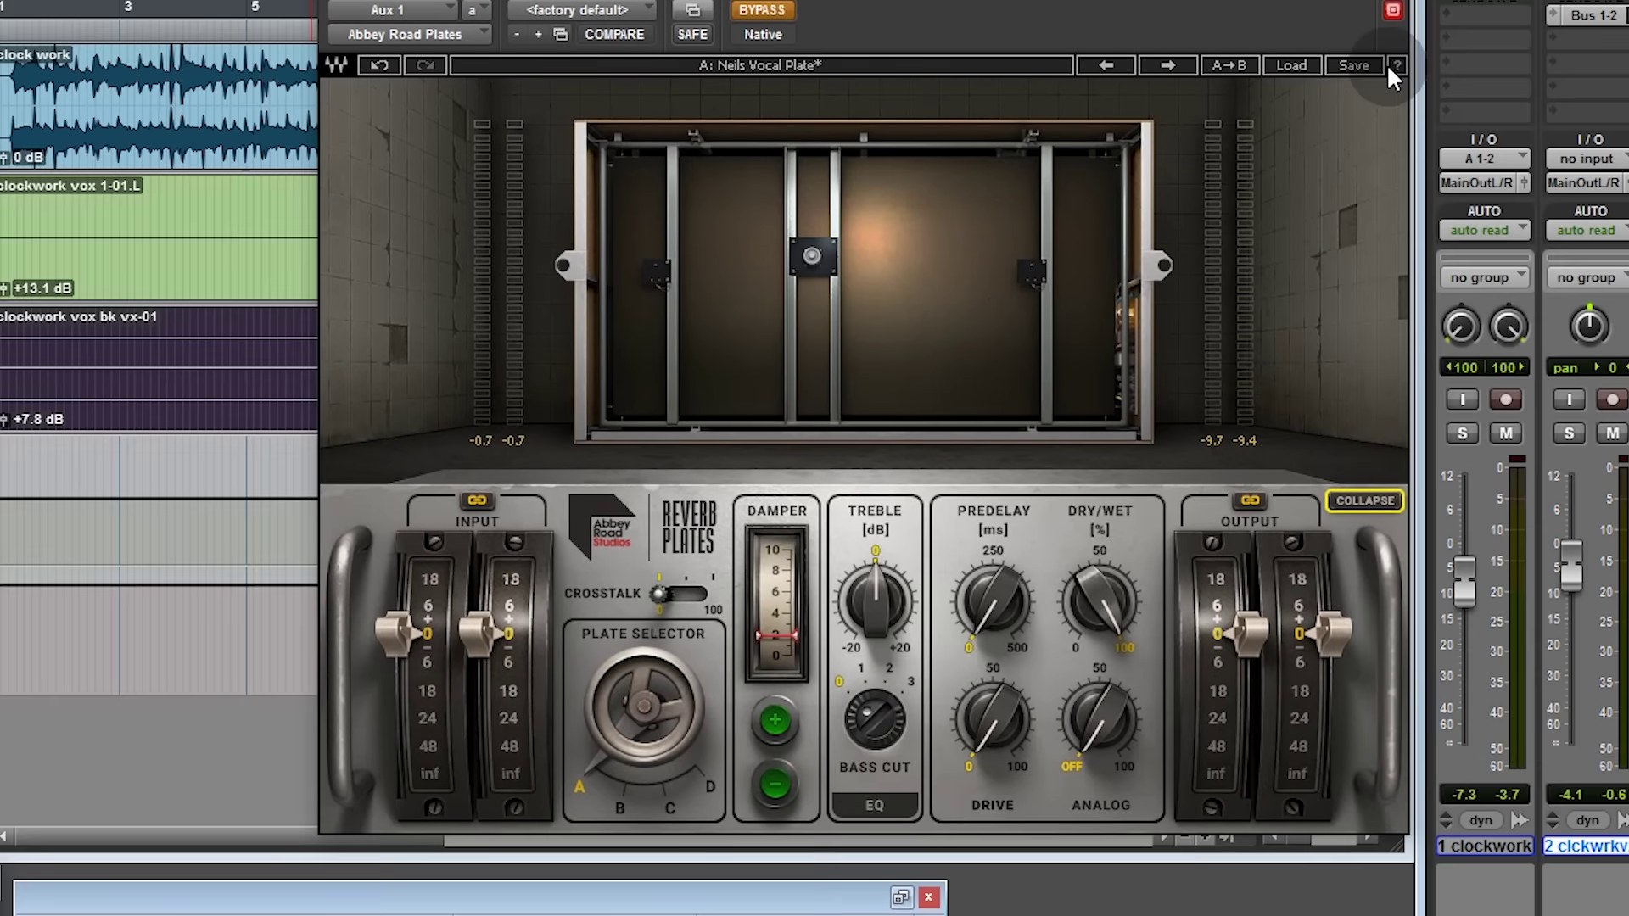
# Step: Open the plug-in's PDF user guide in Edge, move it right, and read the introduction up to the plates A–D history
pyautogui.click(1396, 125)
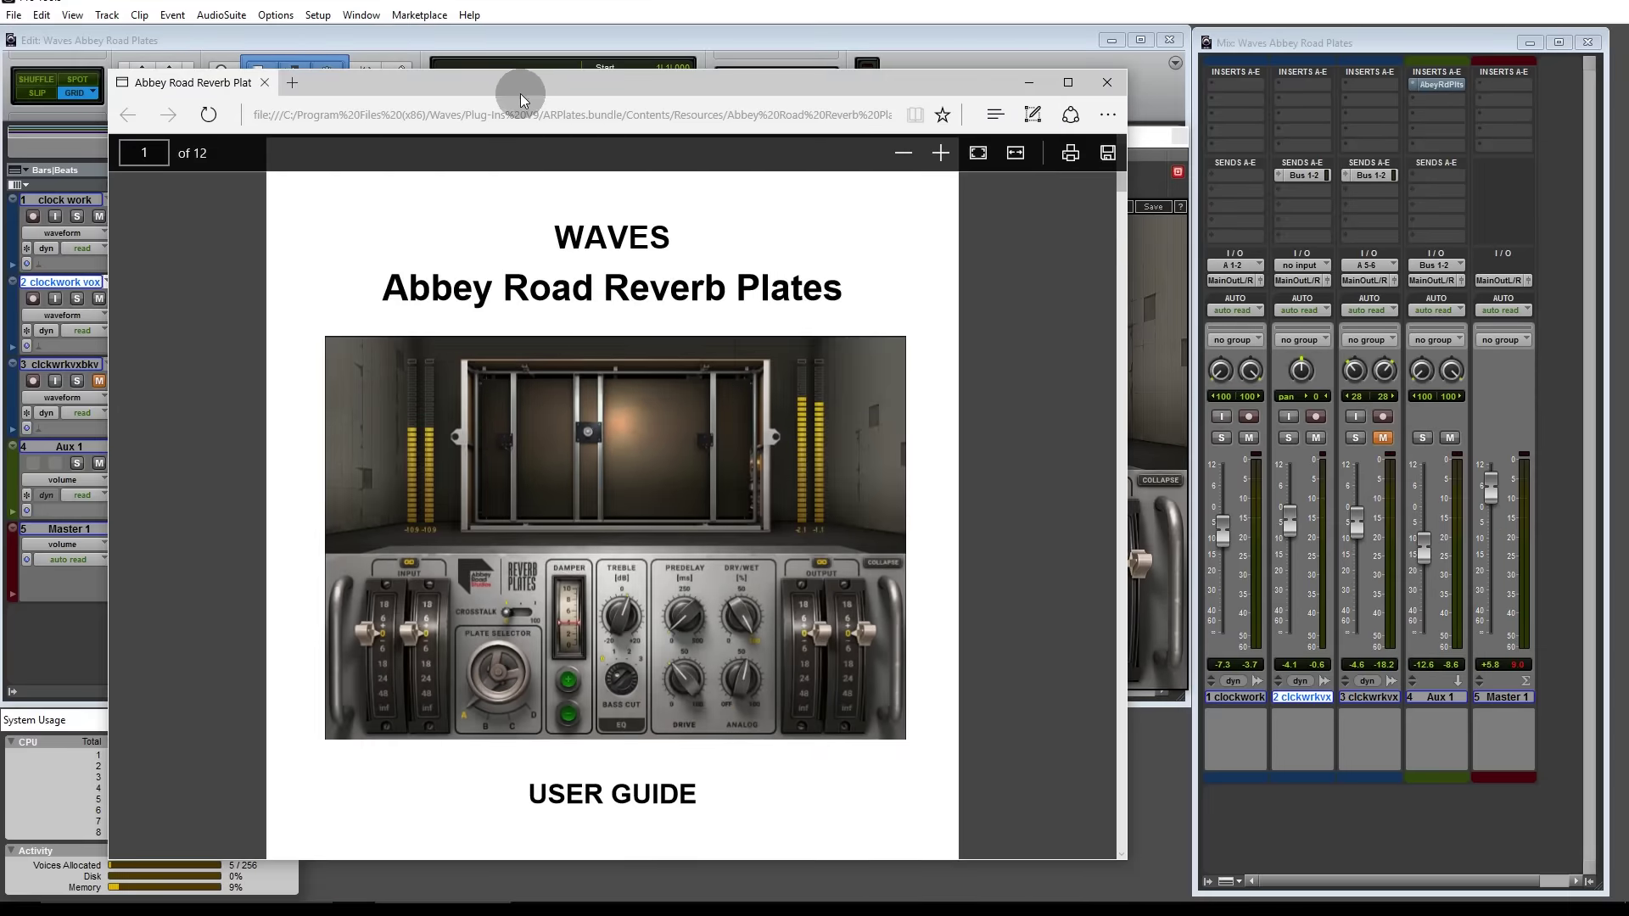
pyautogui.moveTo(520, 91); pyautogui.dragTo(757, 79)
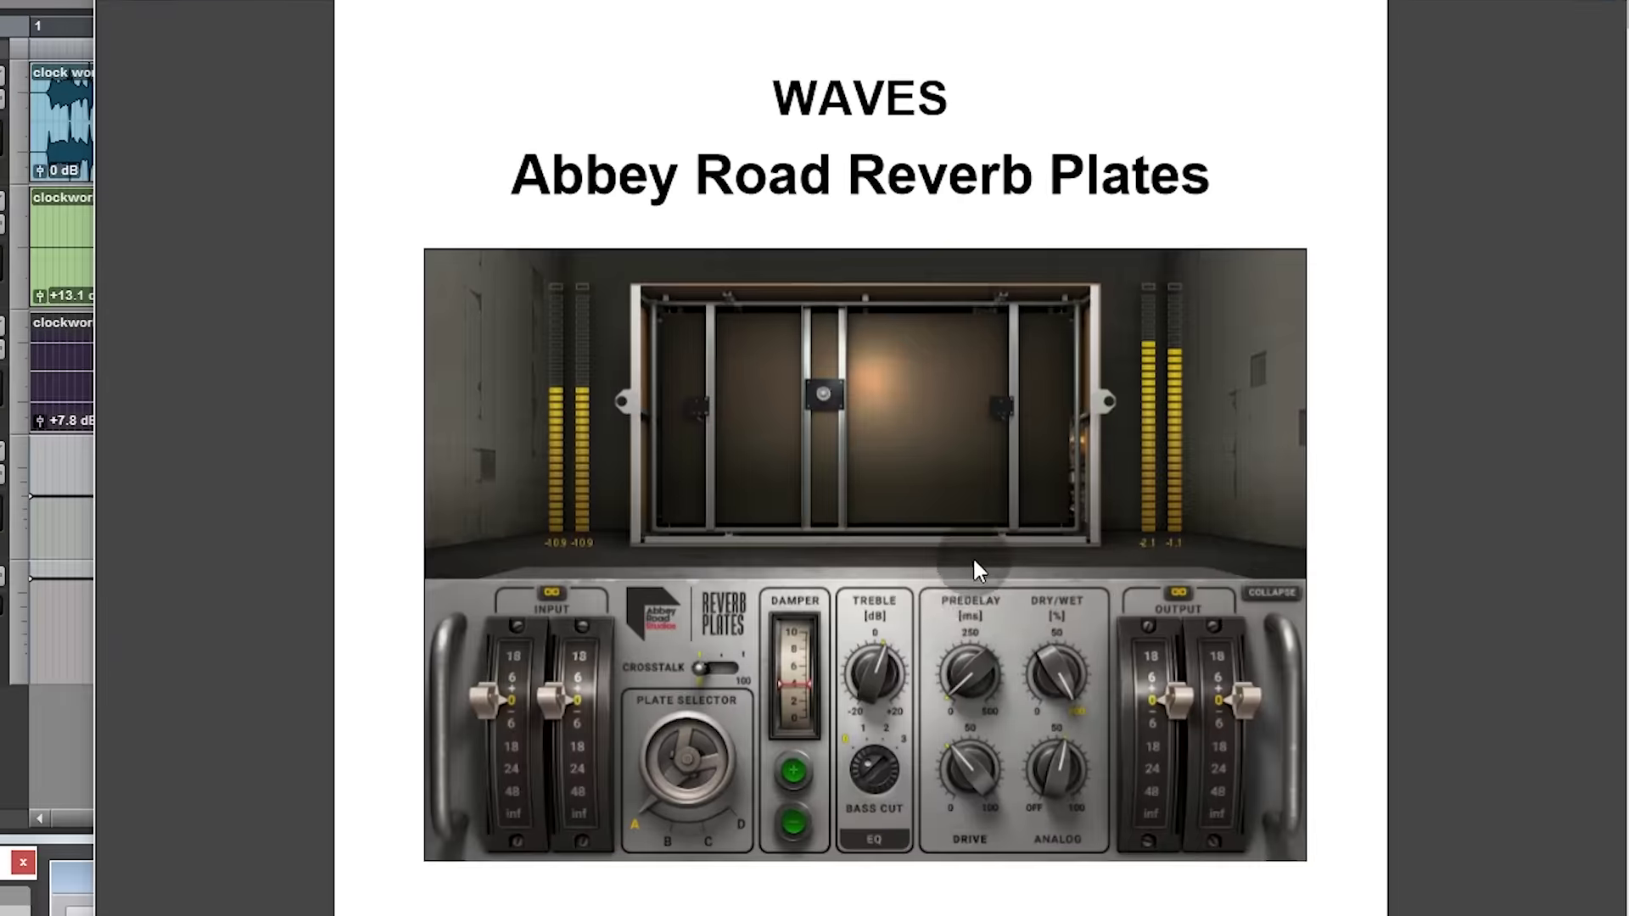
pyautogui.scroll(-15, 1271, 540)
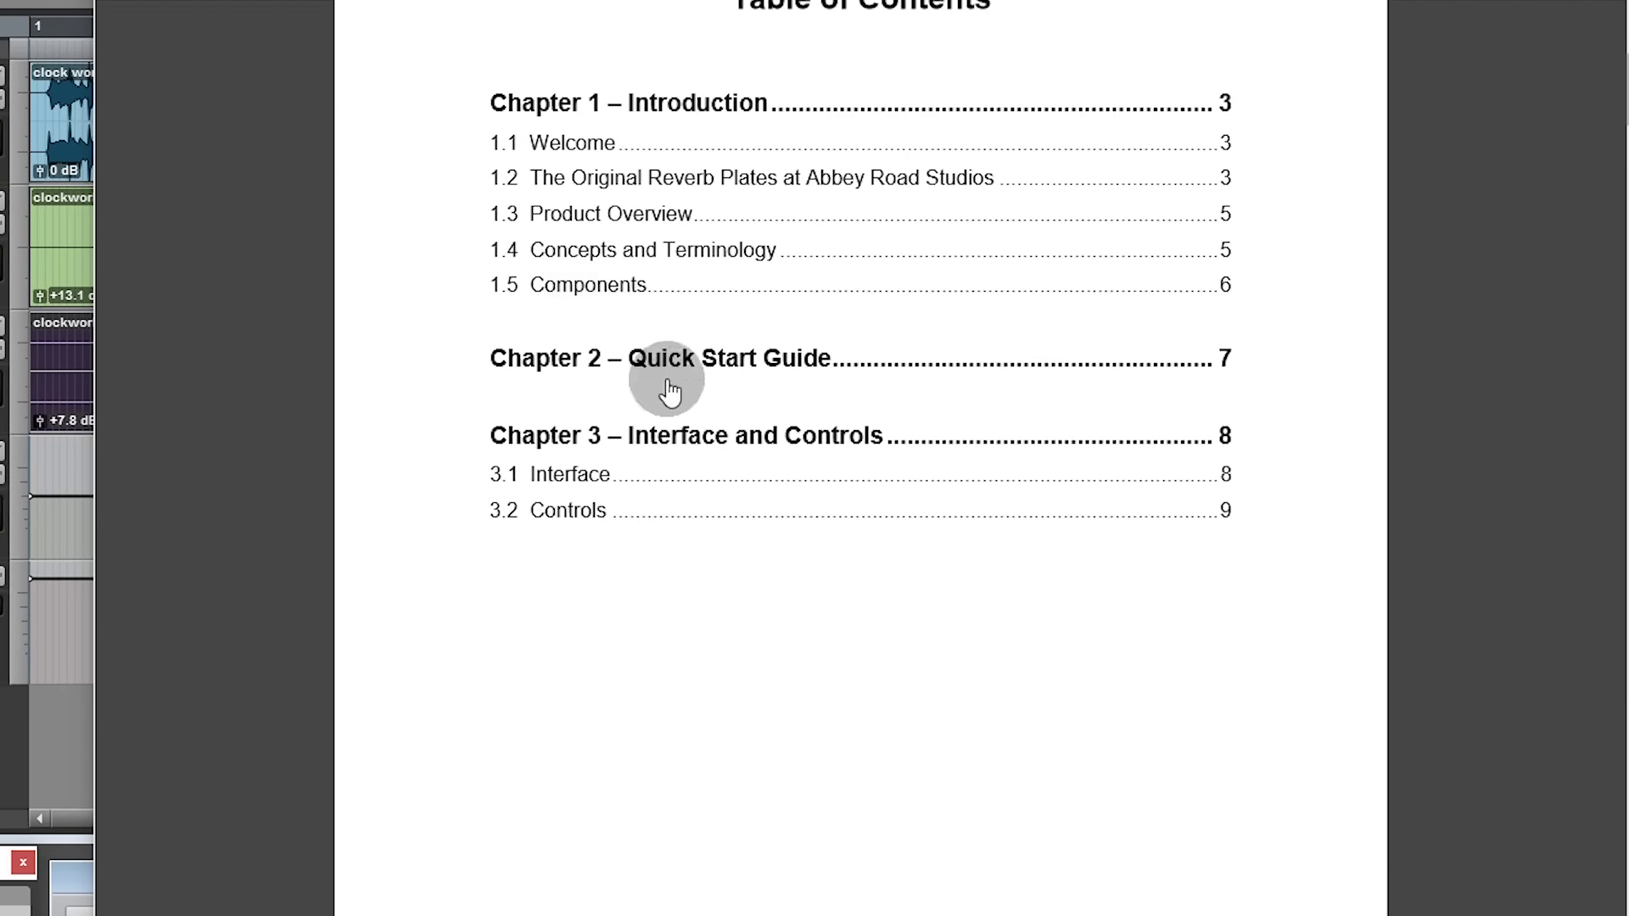
pyautogui.scroll(-15, 774, 190)
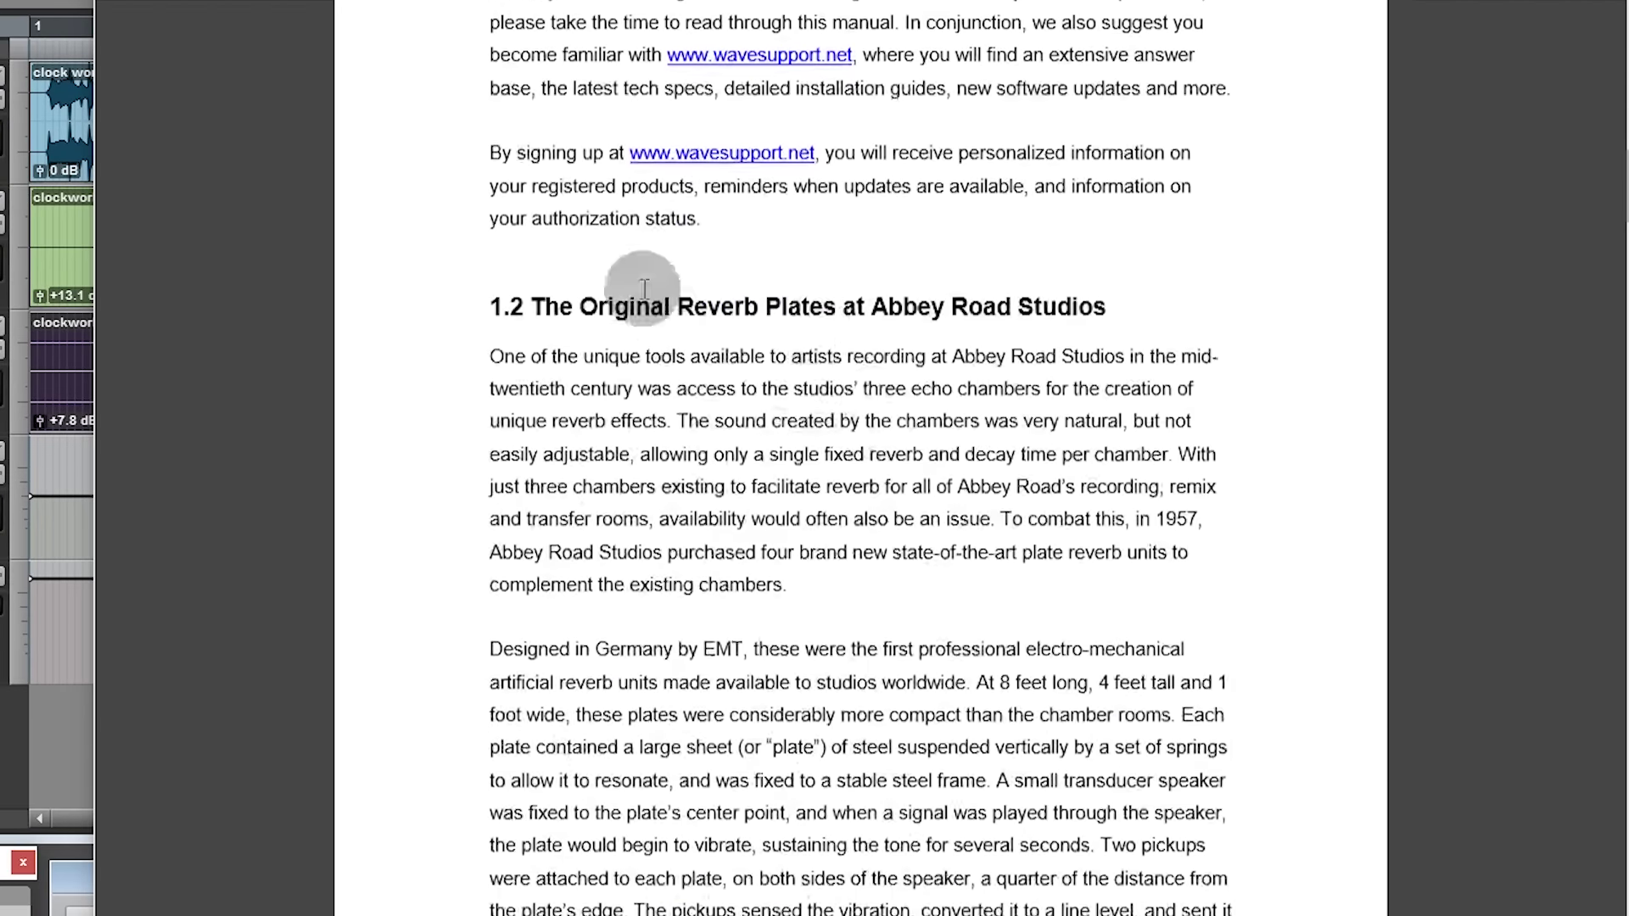
pyautogui.scroll(-2, 945, 525)
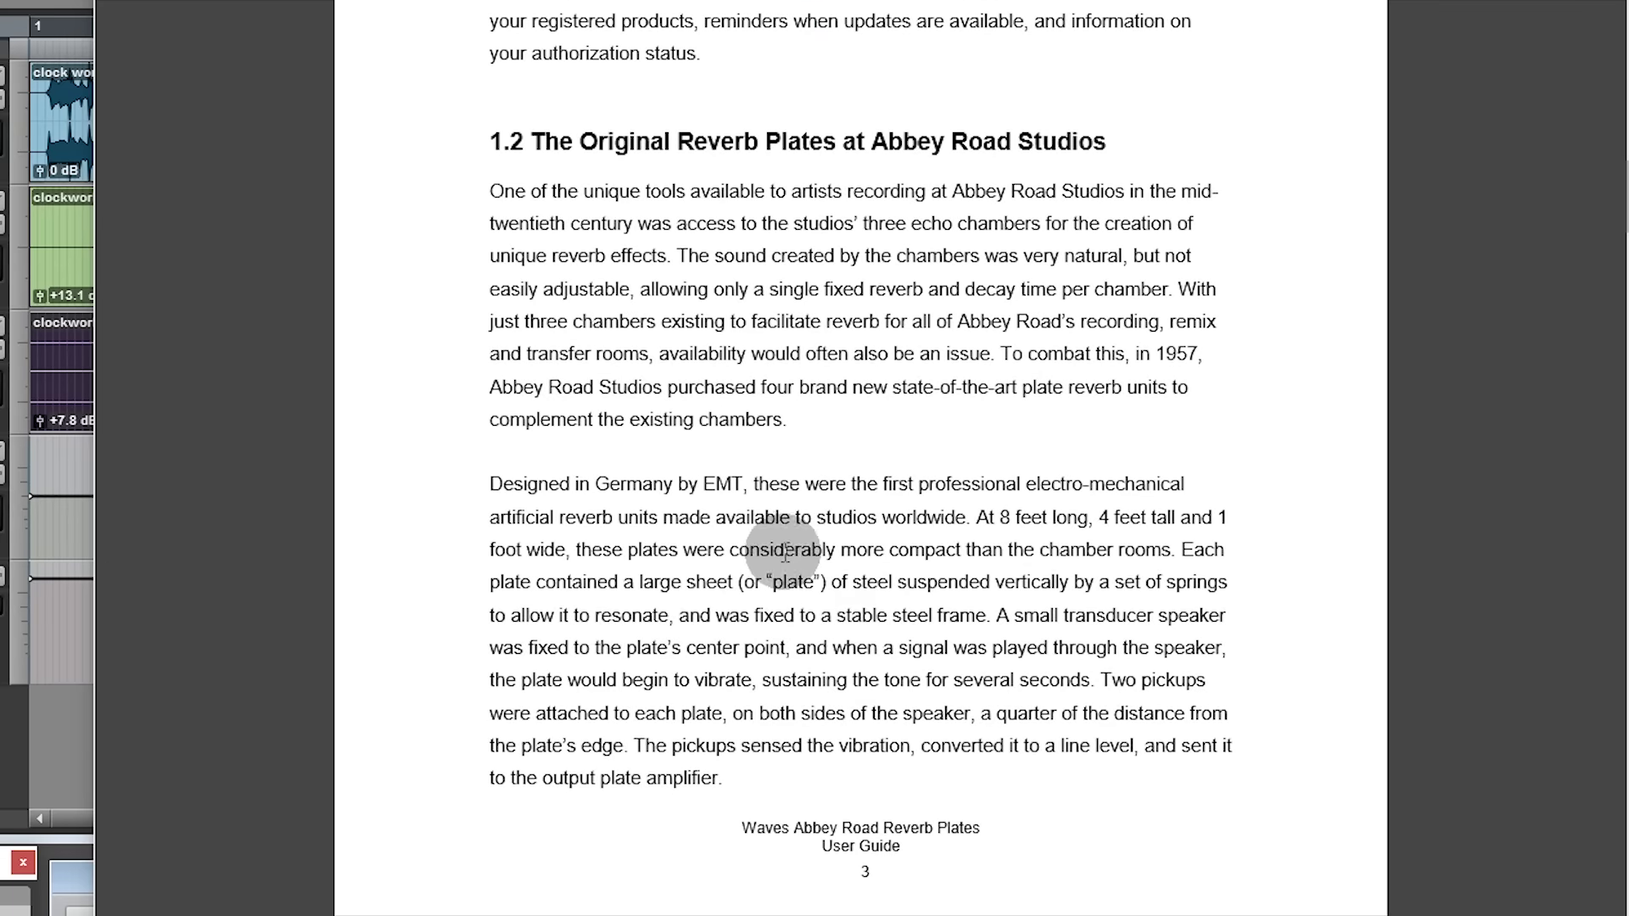
pyautogui.scroll(-10, 891, 509)
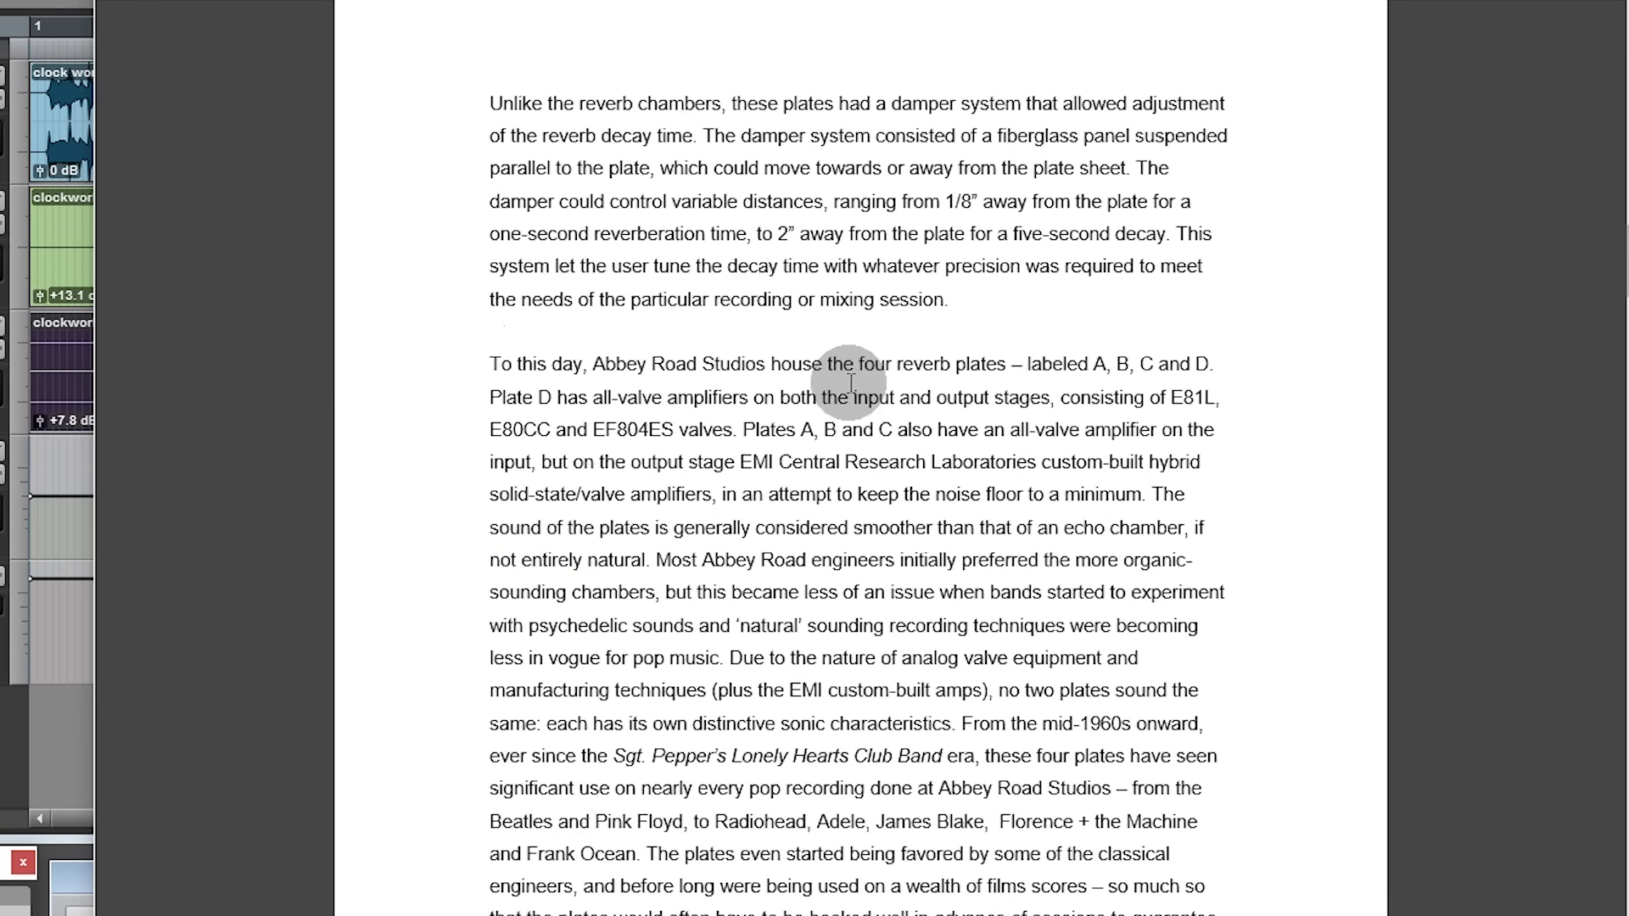
pyautogui.scroll(-4, 968, 374)
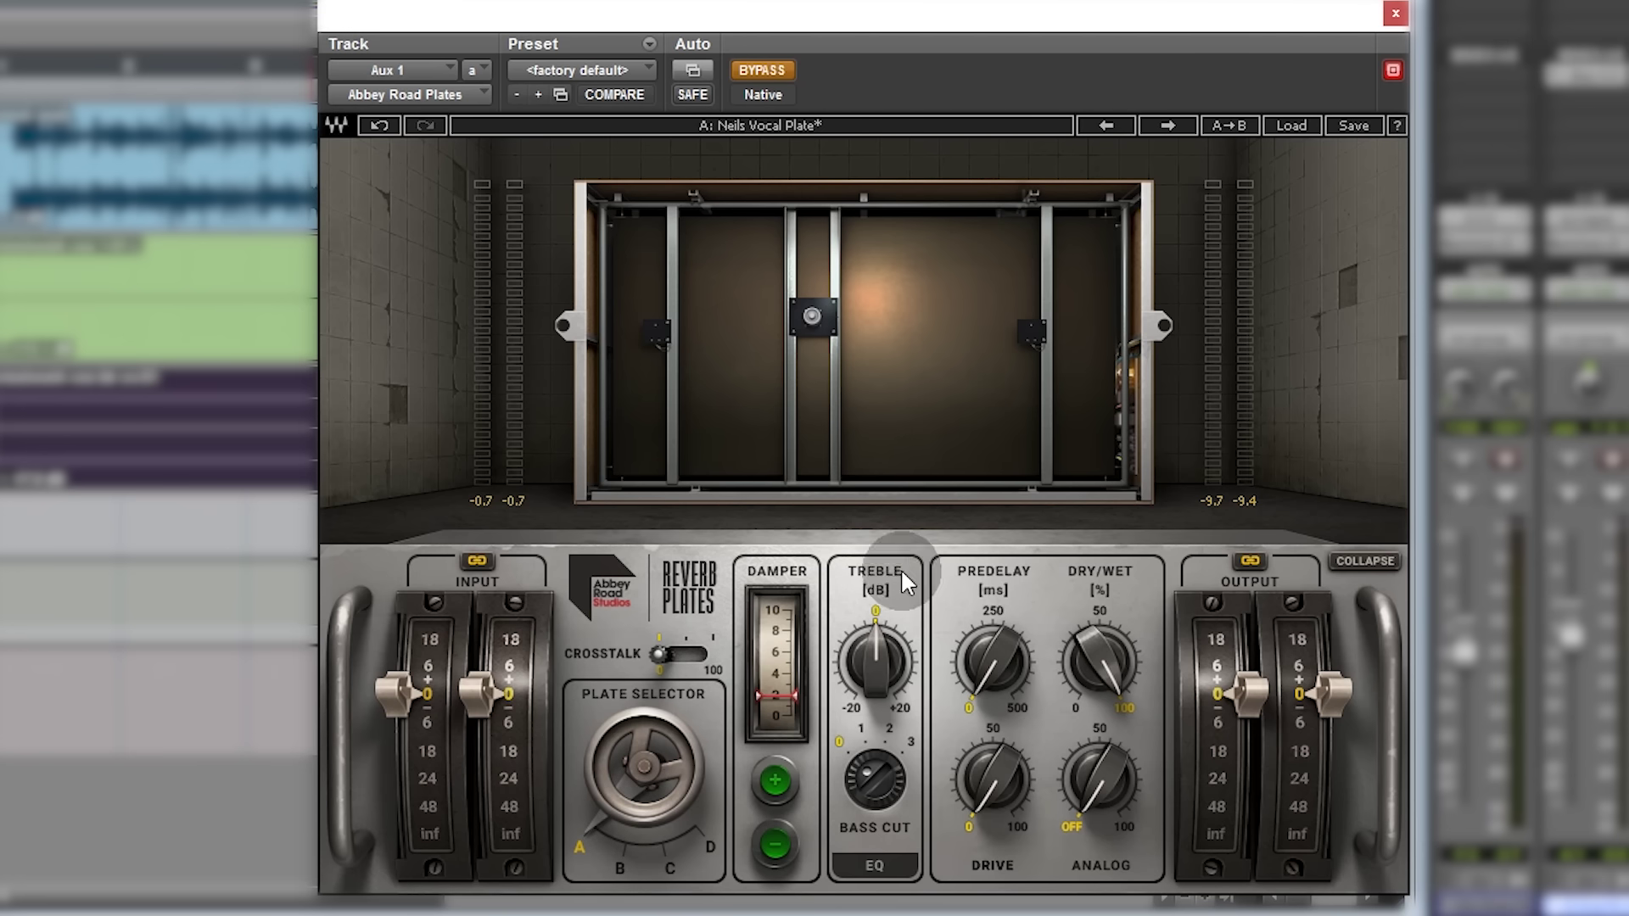
# Step: Audition plates B, C and D over several passes, finishing each pass back on plate A
pyautogui.click(620, 867)
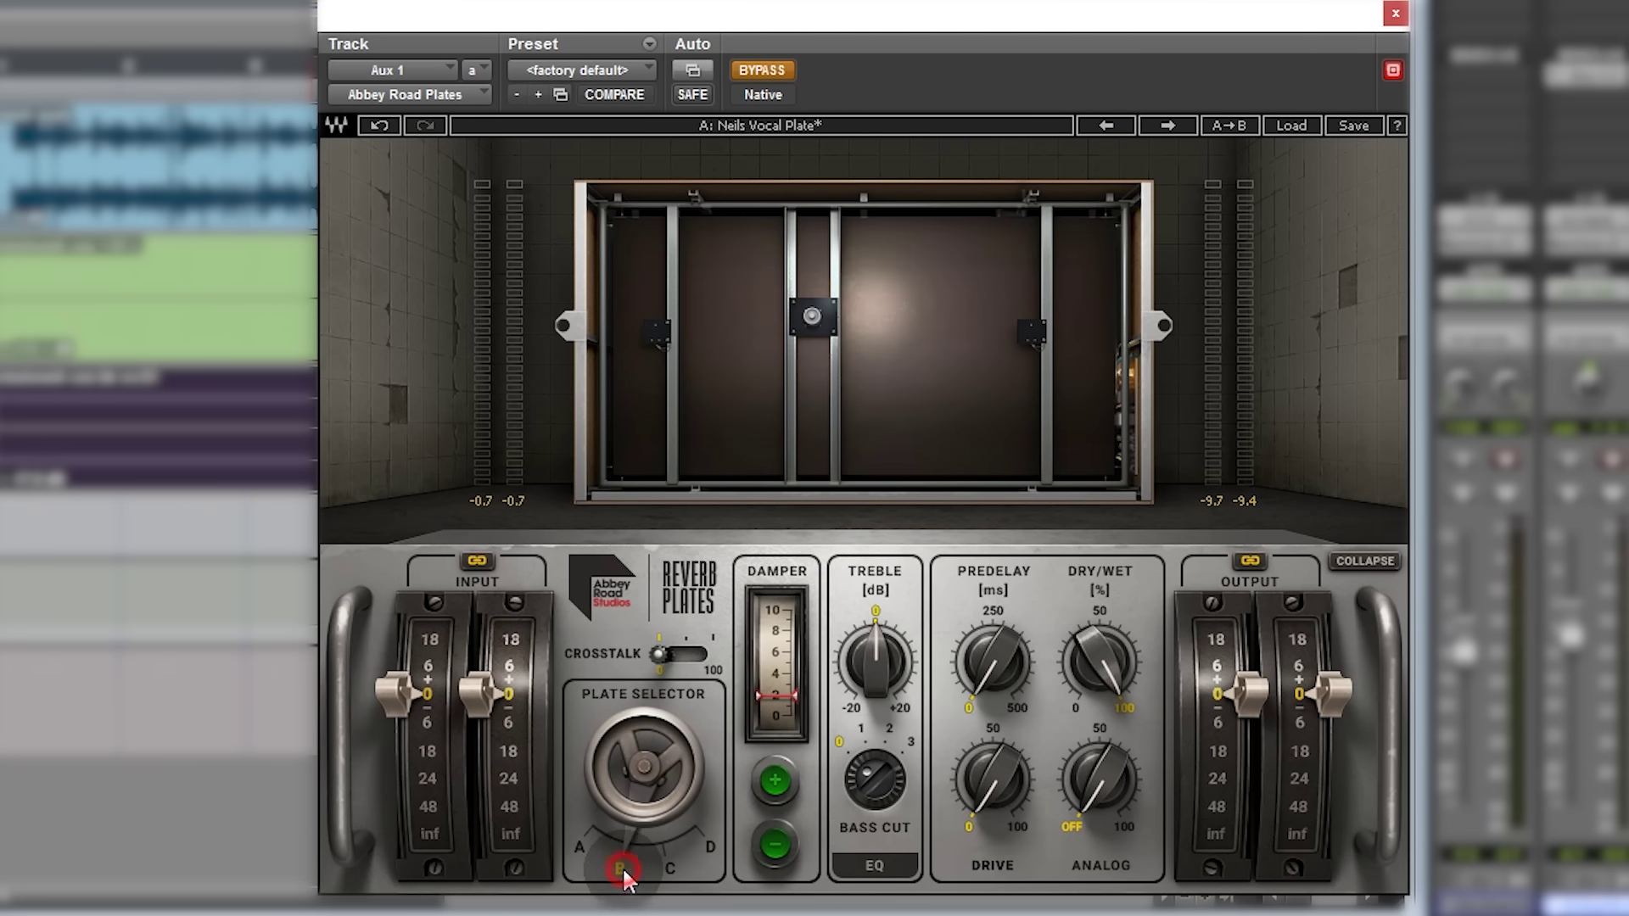
pyautogui.click(676, 864)
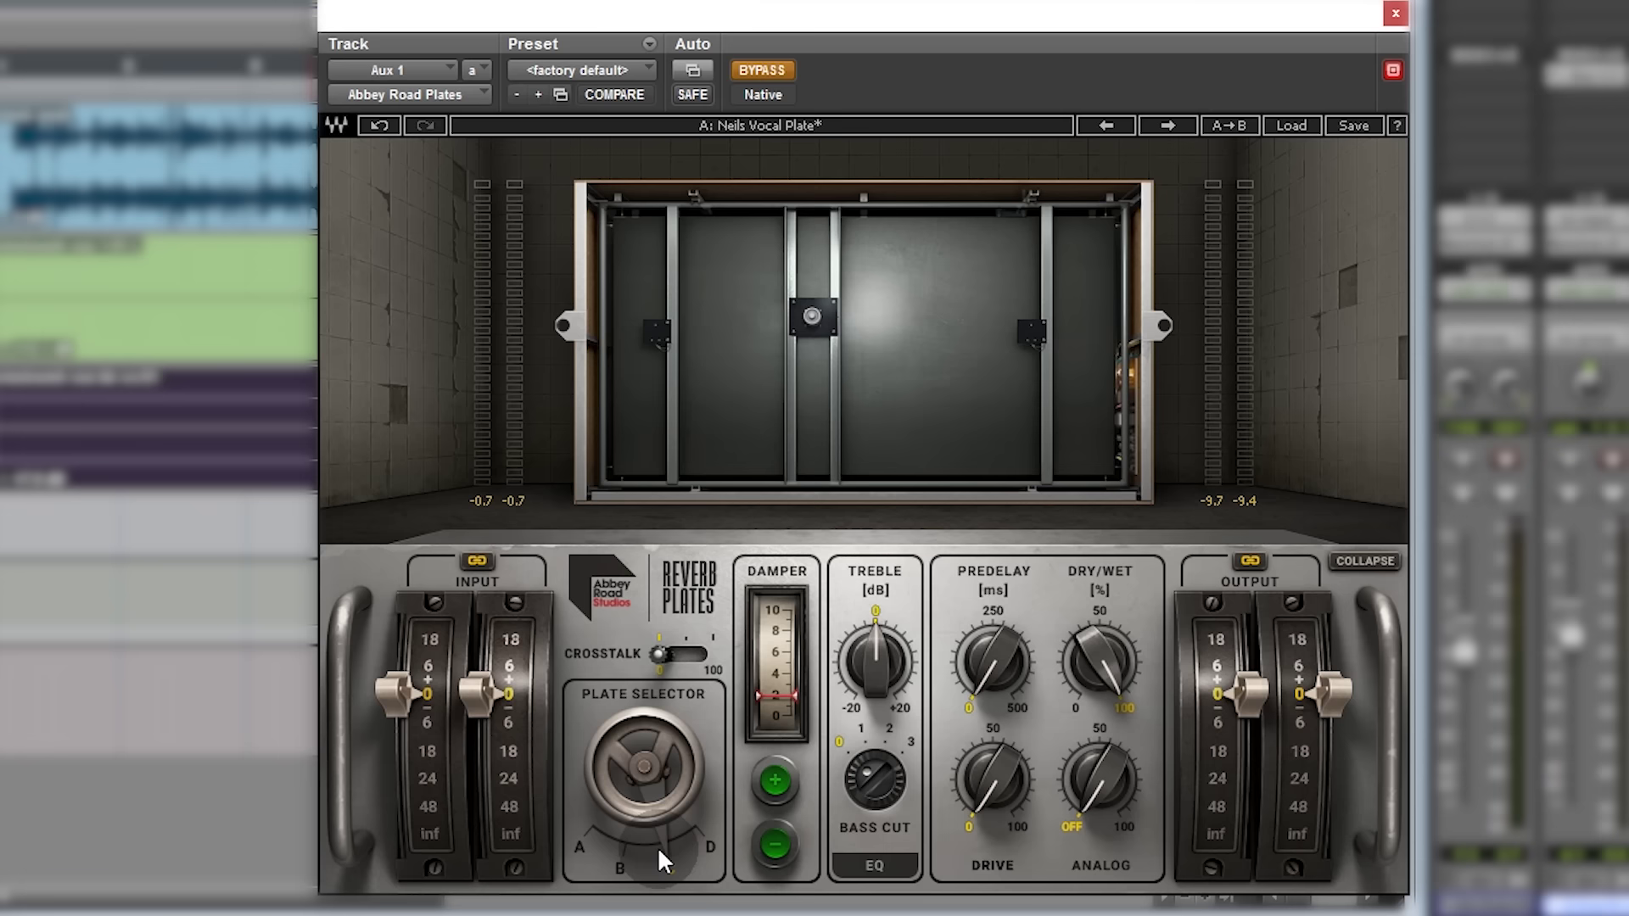
pyautogui.click(709, 847)
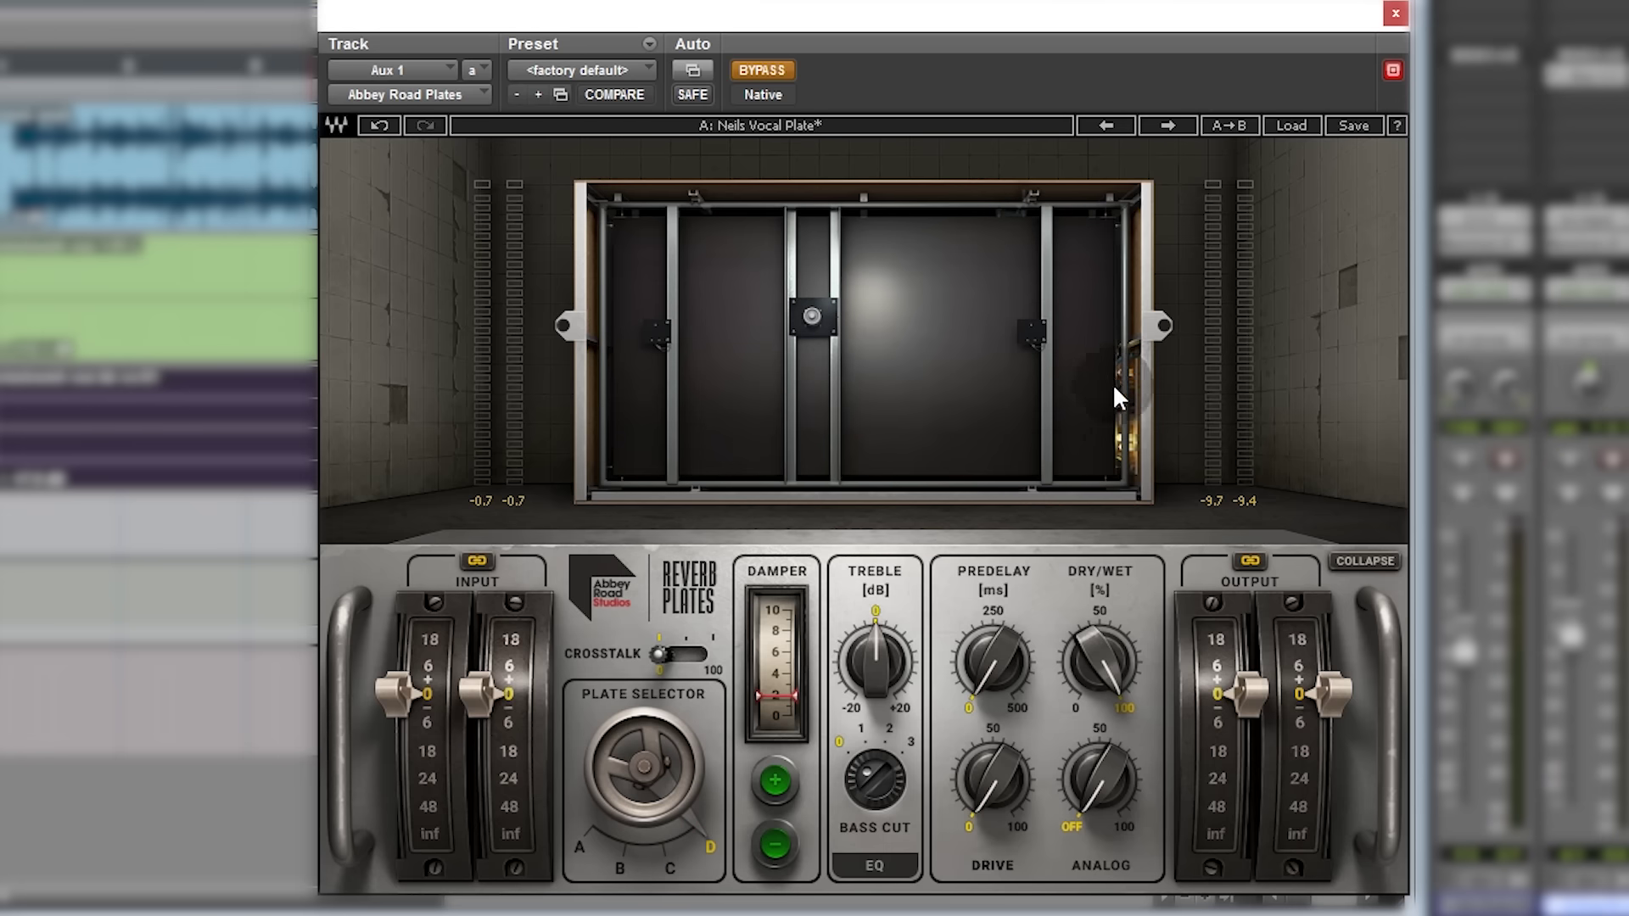
pyautogui.click(579, 850)
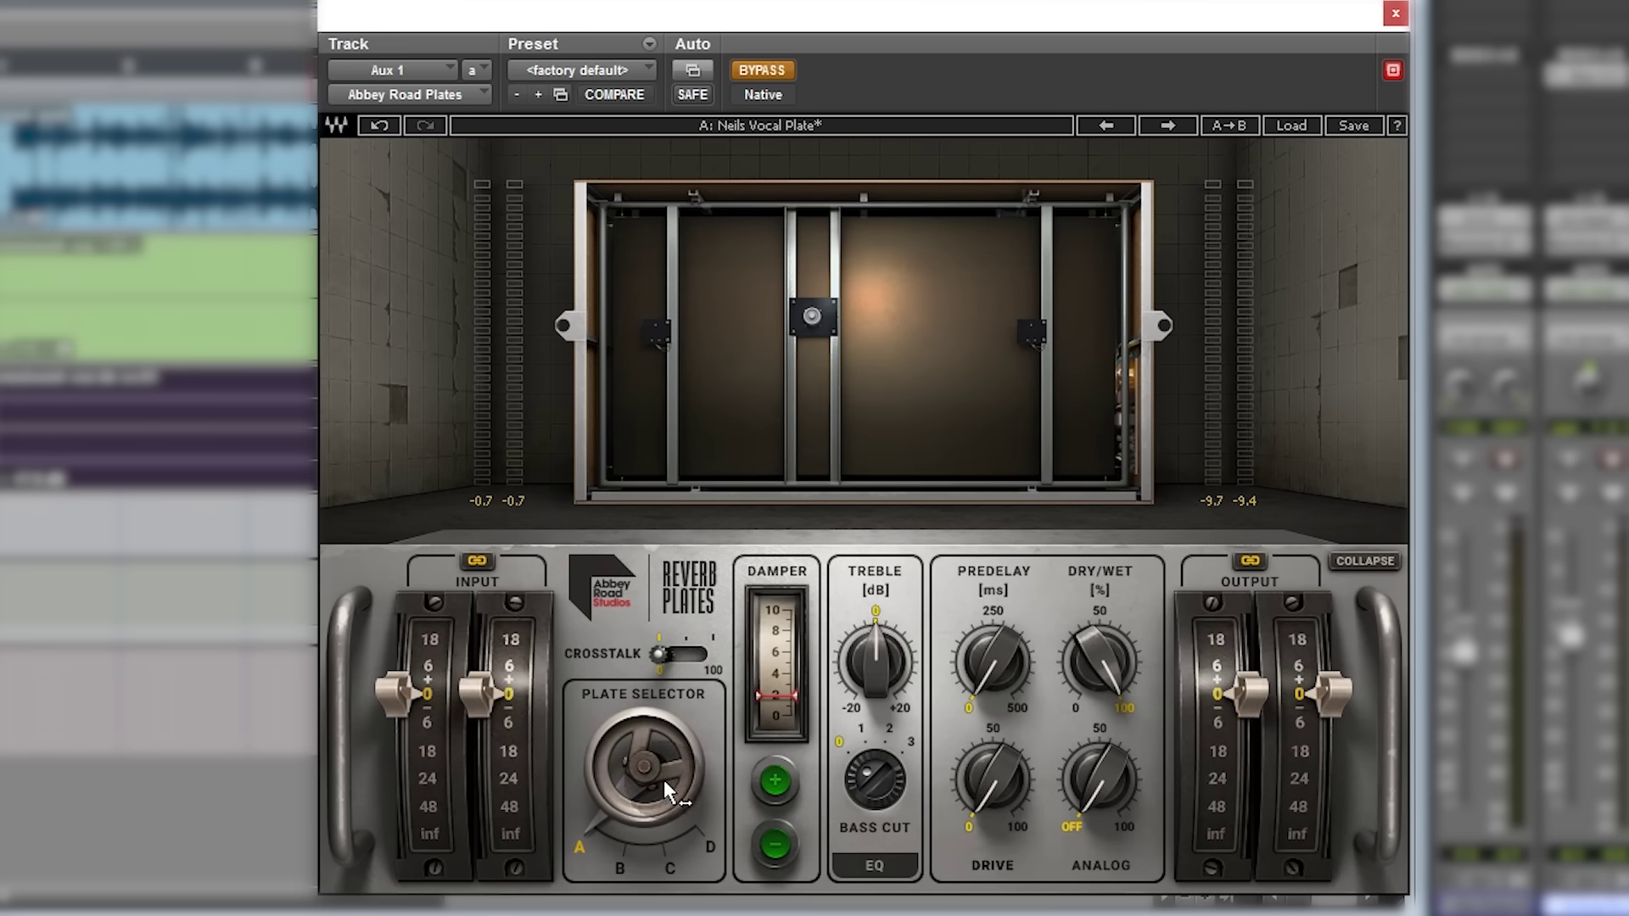
pyautogui.click(620, 868)
pyautogui.click(670, 869)
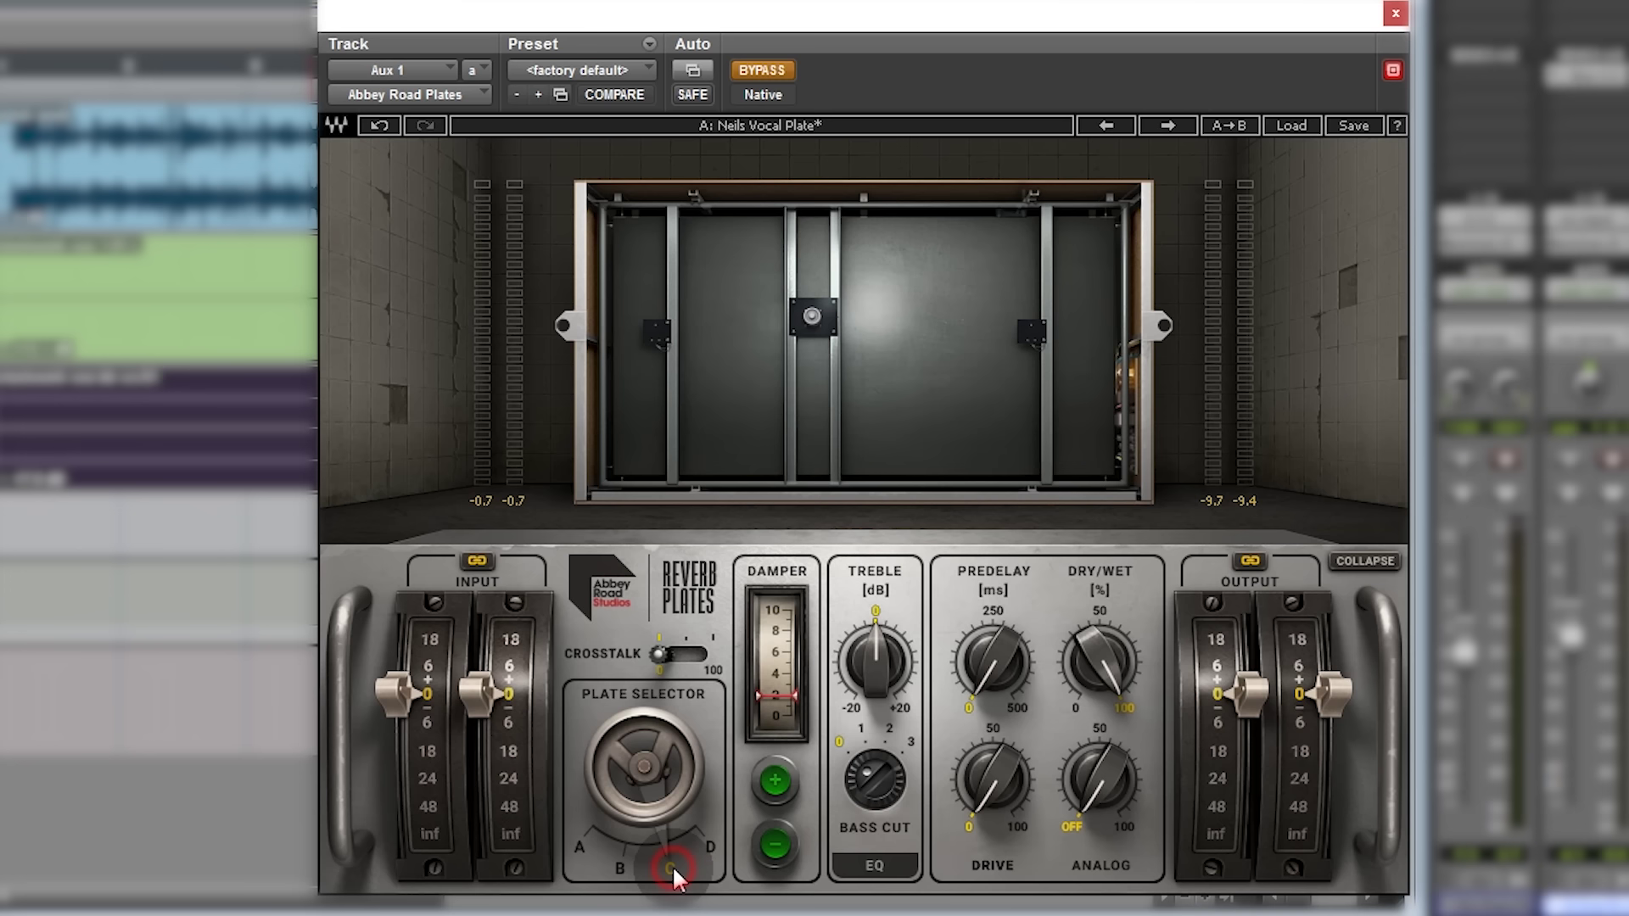
pyautogui.click(711, 845)
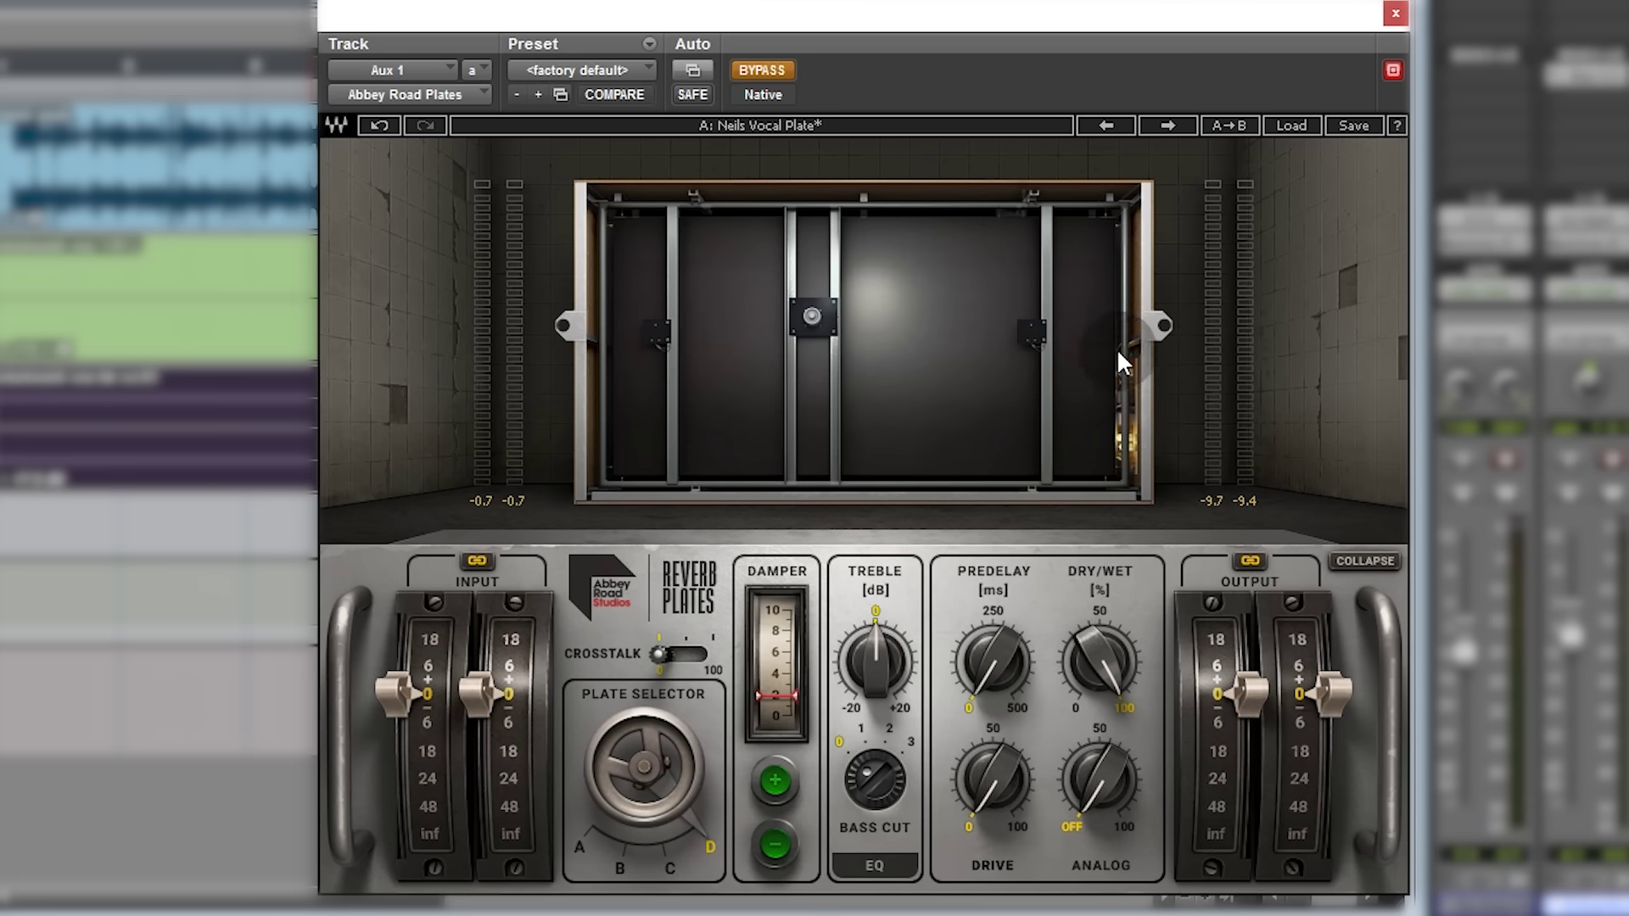
pyautogui.click(578, 844)
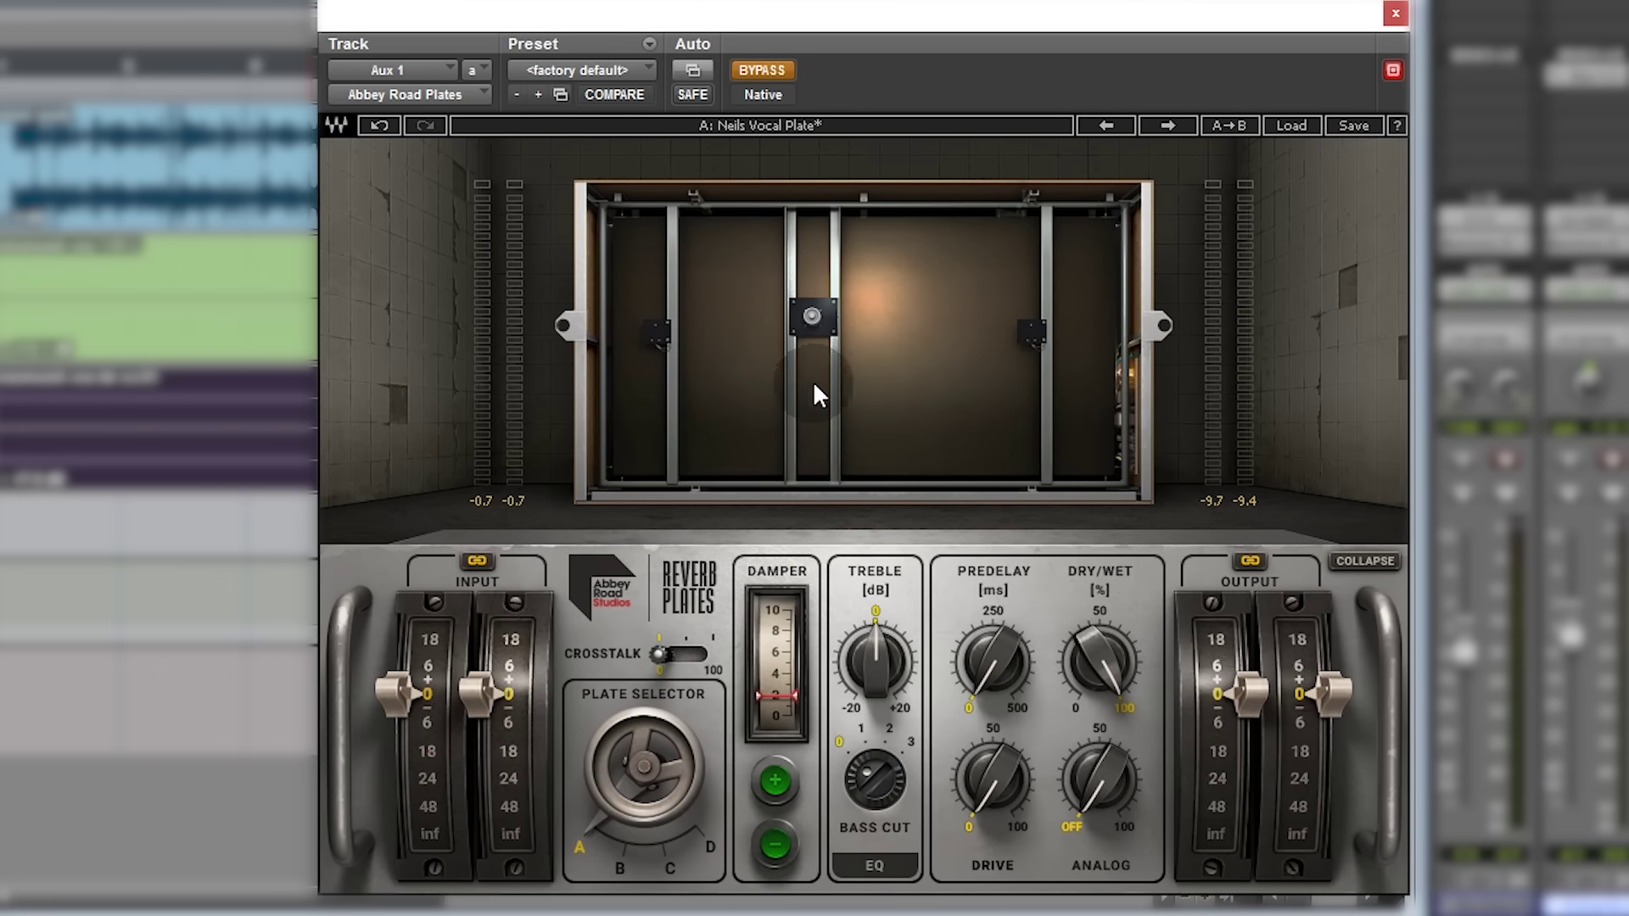
pyautogui.click(673, 866)
pyautogui.click(706, 844)
pyautogui.click(577, 847)
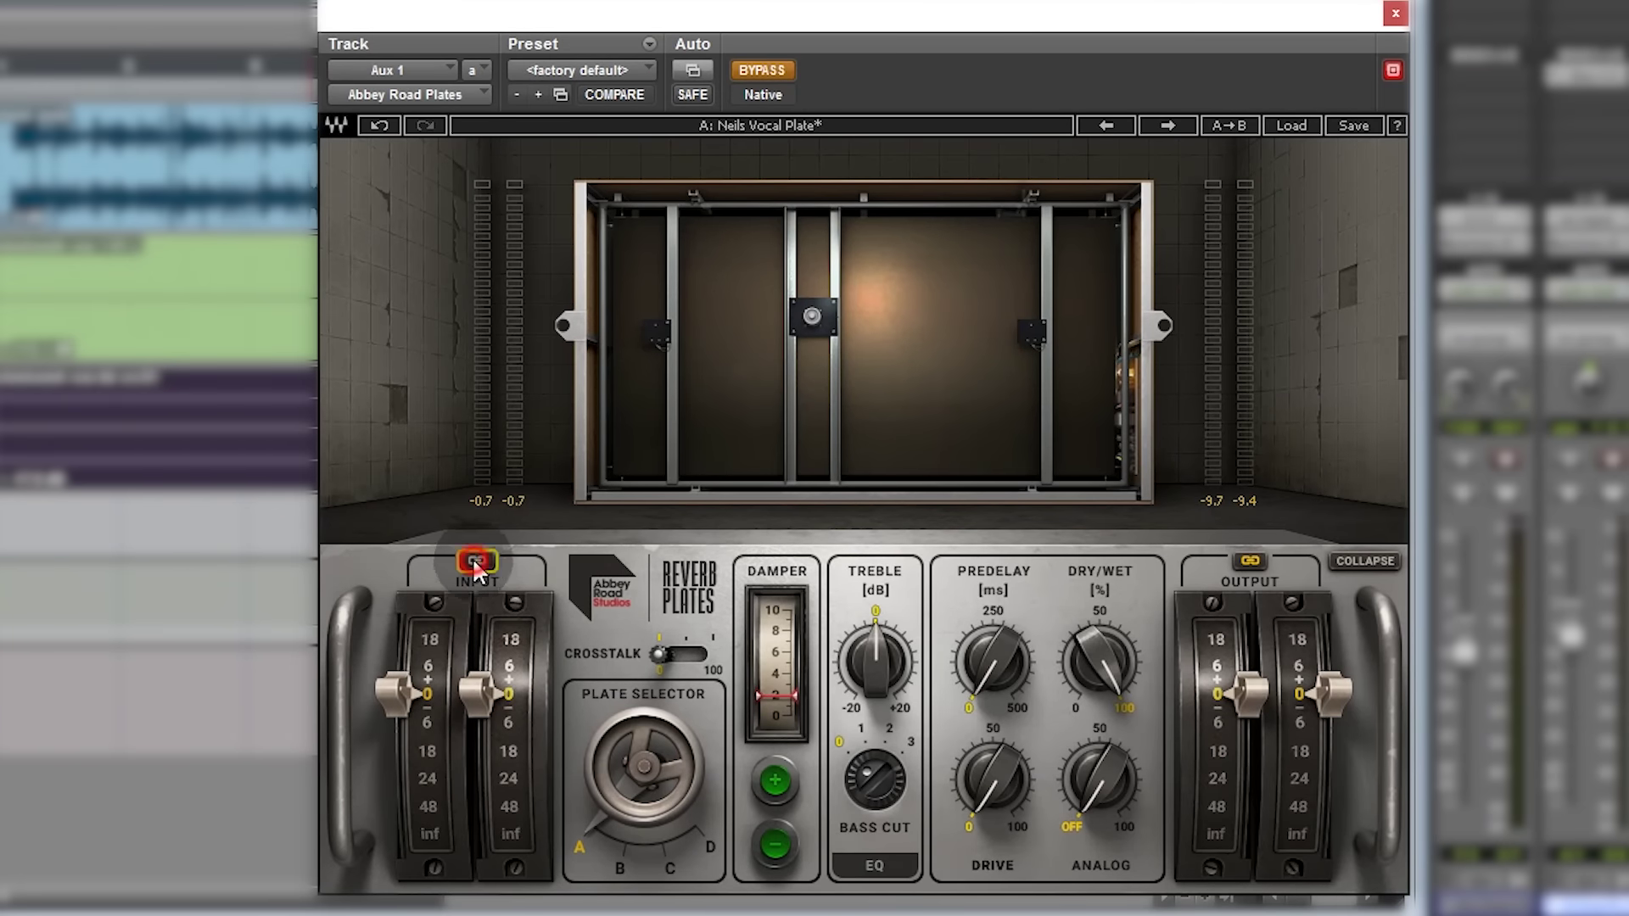
pyautogui.click(1250, 562)
pyautogui.moveTo(1327, 693)
pyautogui.mouseDown()
pyautogui.moveTo(1328, 642)
pyautogui.moveTo(1327, 764)
pyautogui.moveTo(1328, 692)
pyautogui.mouseUp()
pyautogui.click(1250, 562)
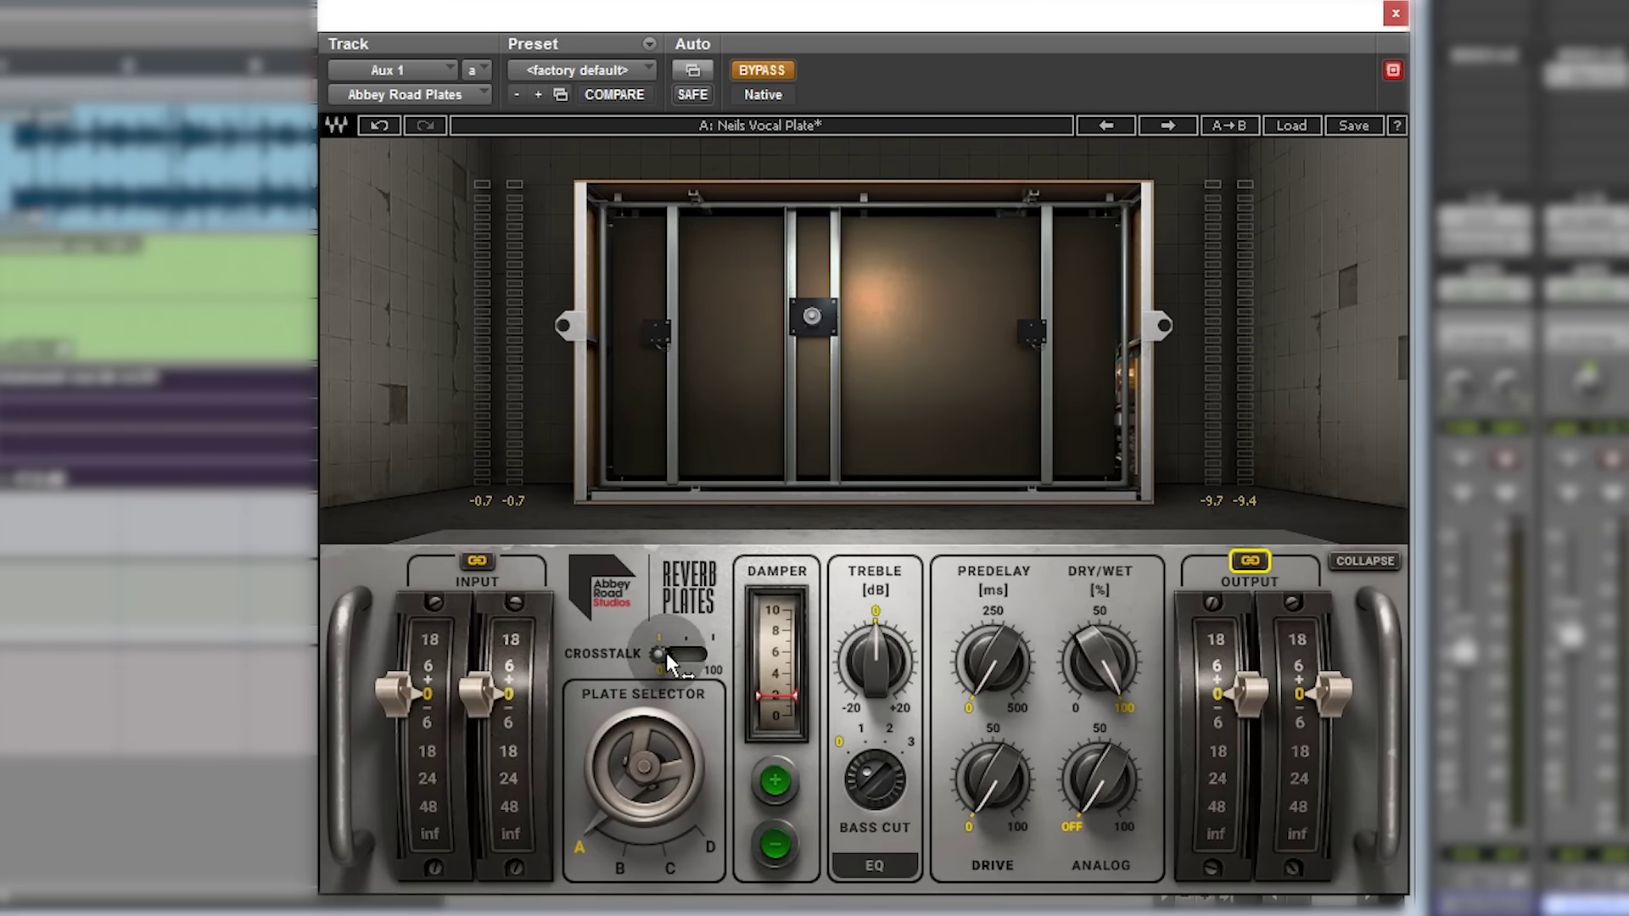
pyautogui.click(694, 656)
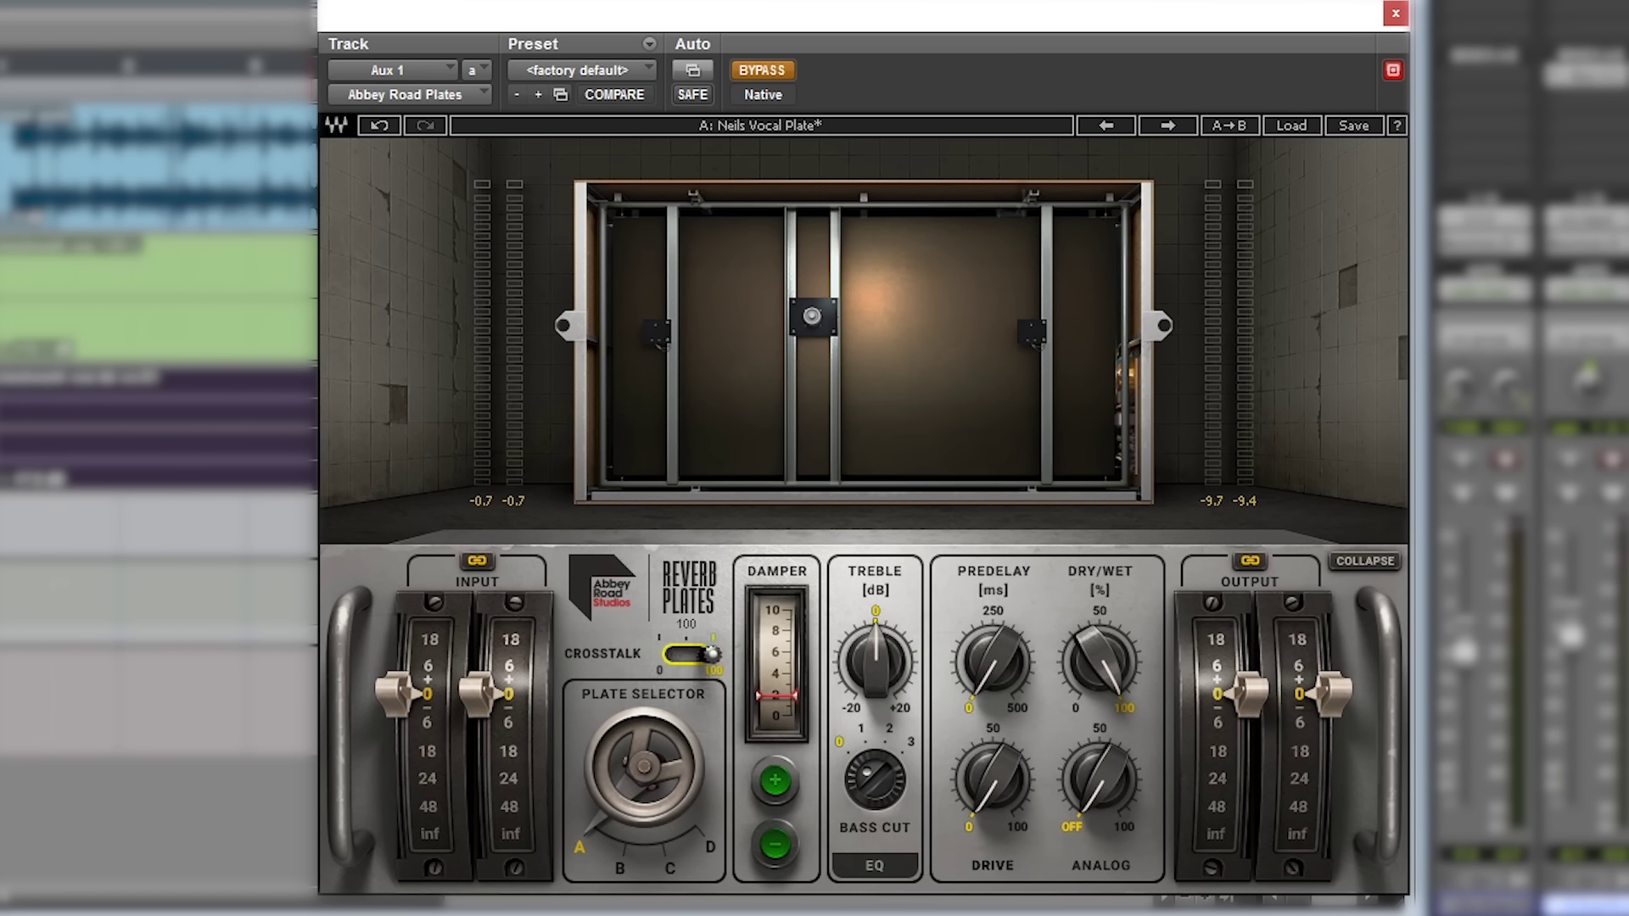
pyautogui.click(694, 656)
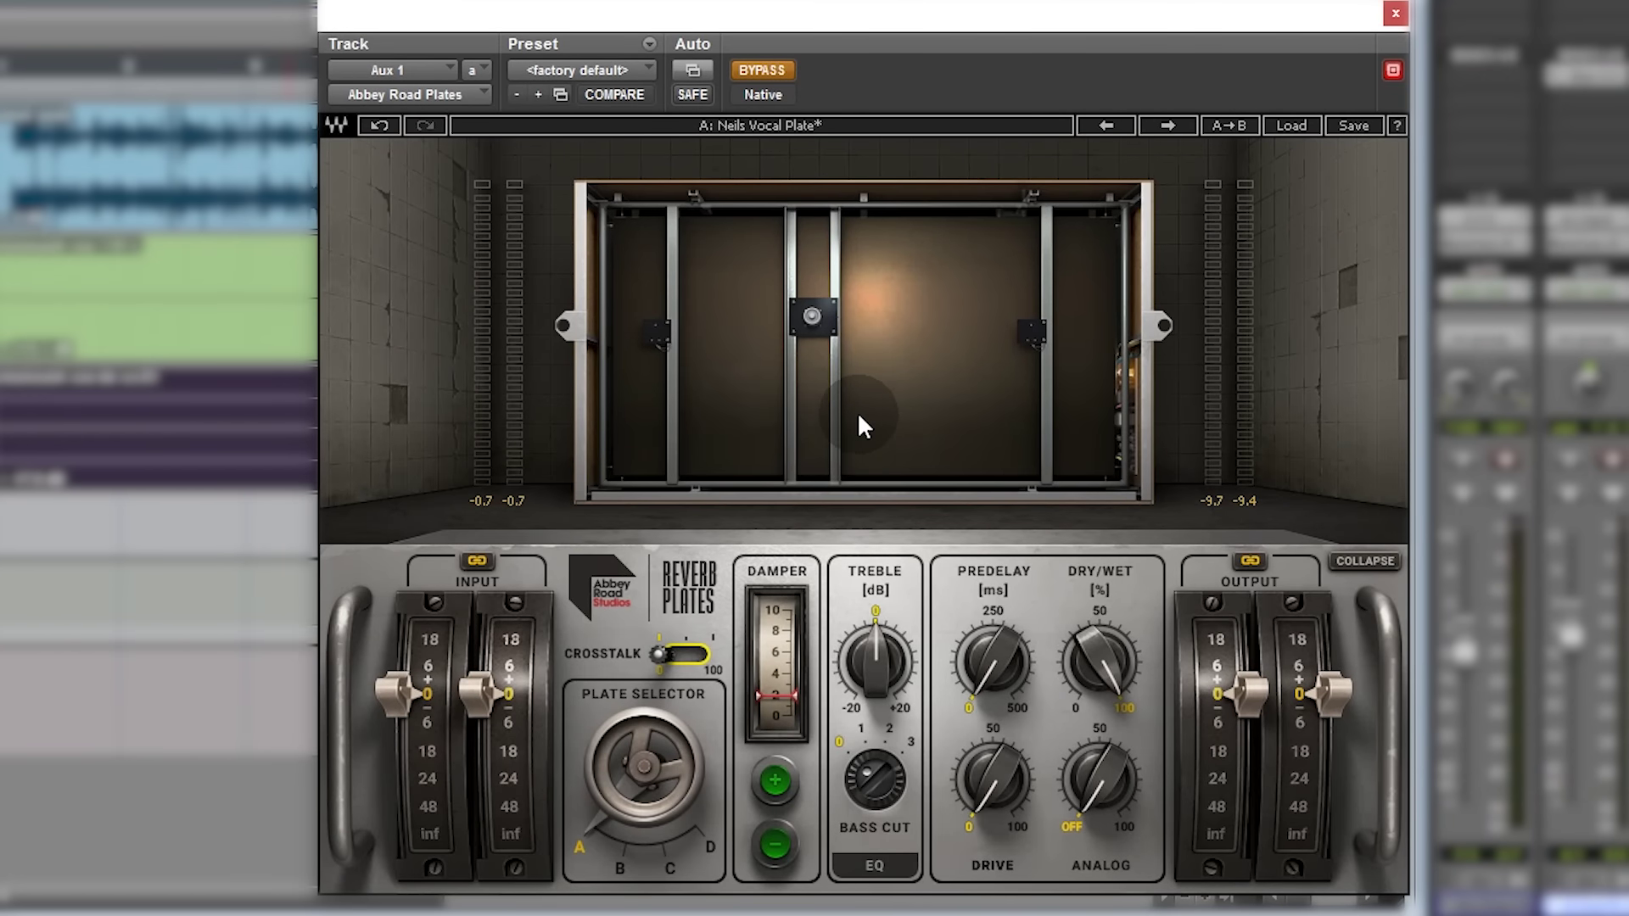
pyautogui.moveTo(873, 671)
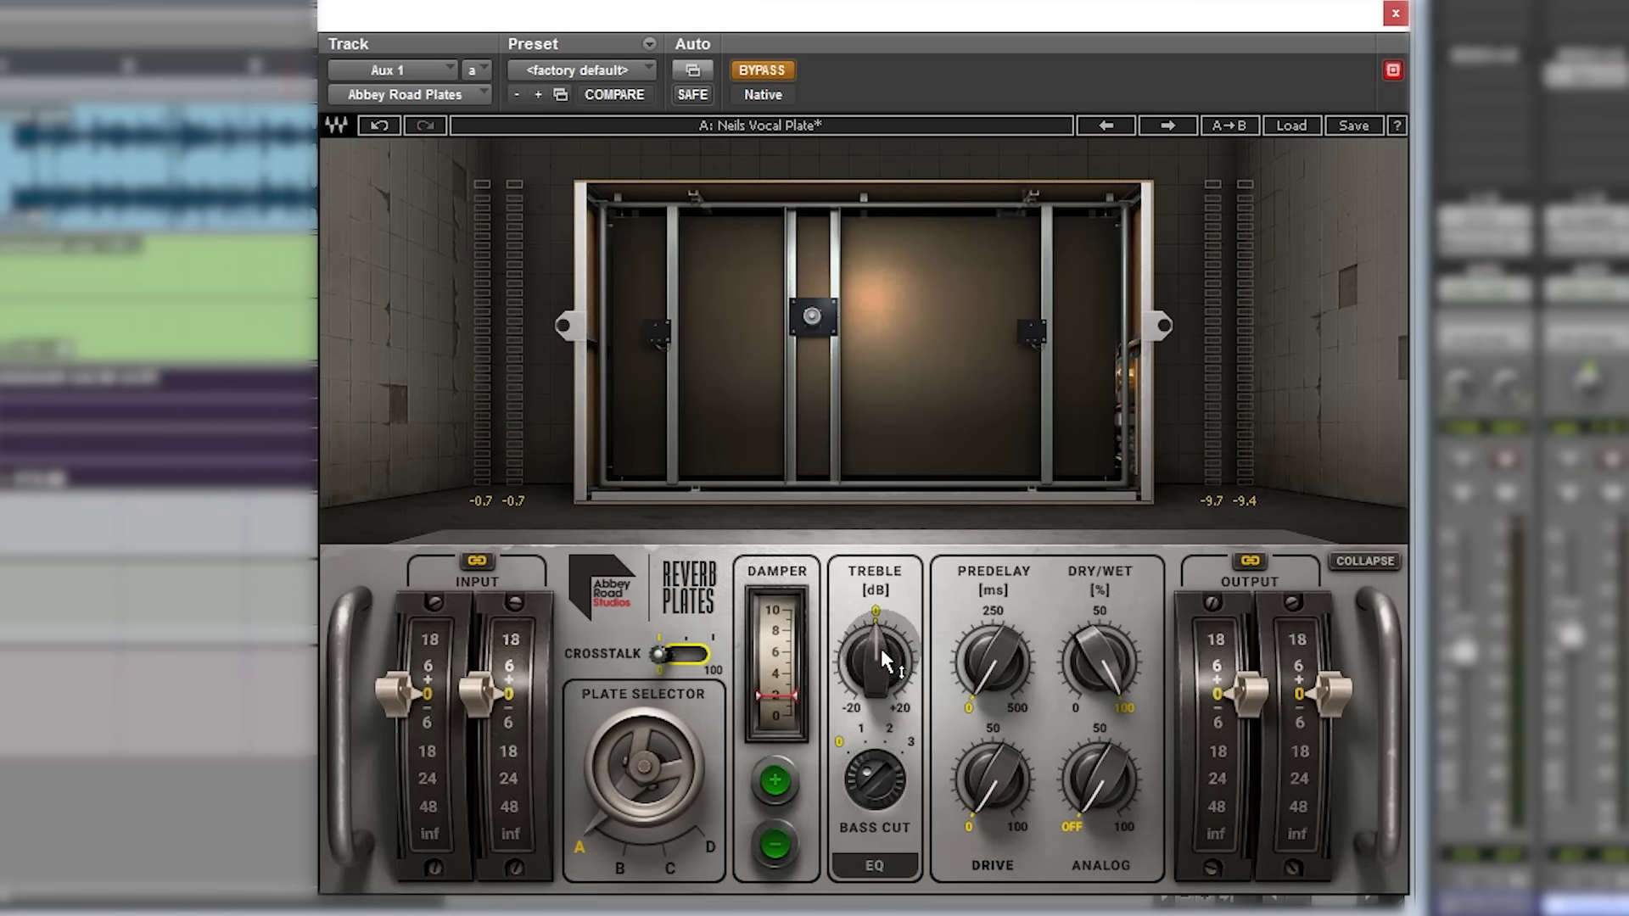
pyautogui.moveTo(878, 658); pyautogui.dragTo(872, 678)
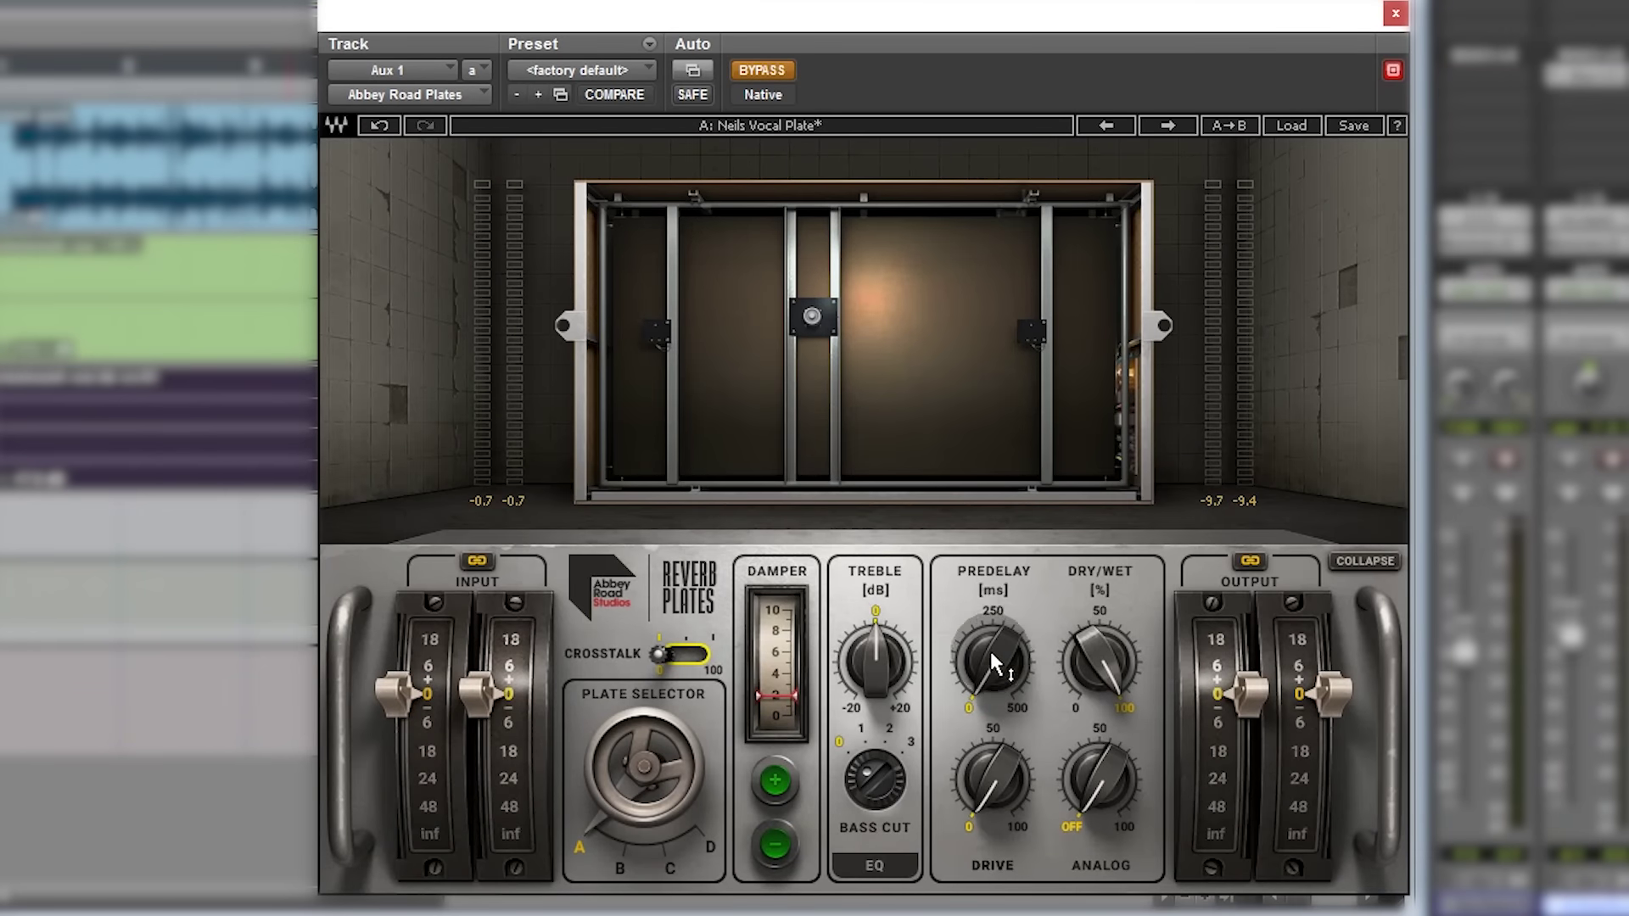
pyautogui.moveTo(990, 650); pyautogui.dragTo(990, 645)
pyautogui.click(934, 659)
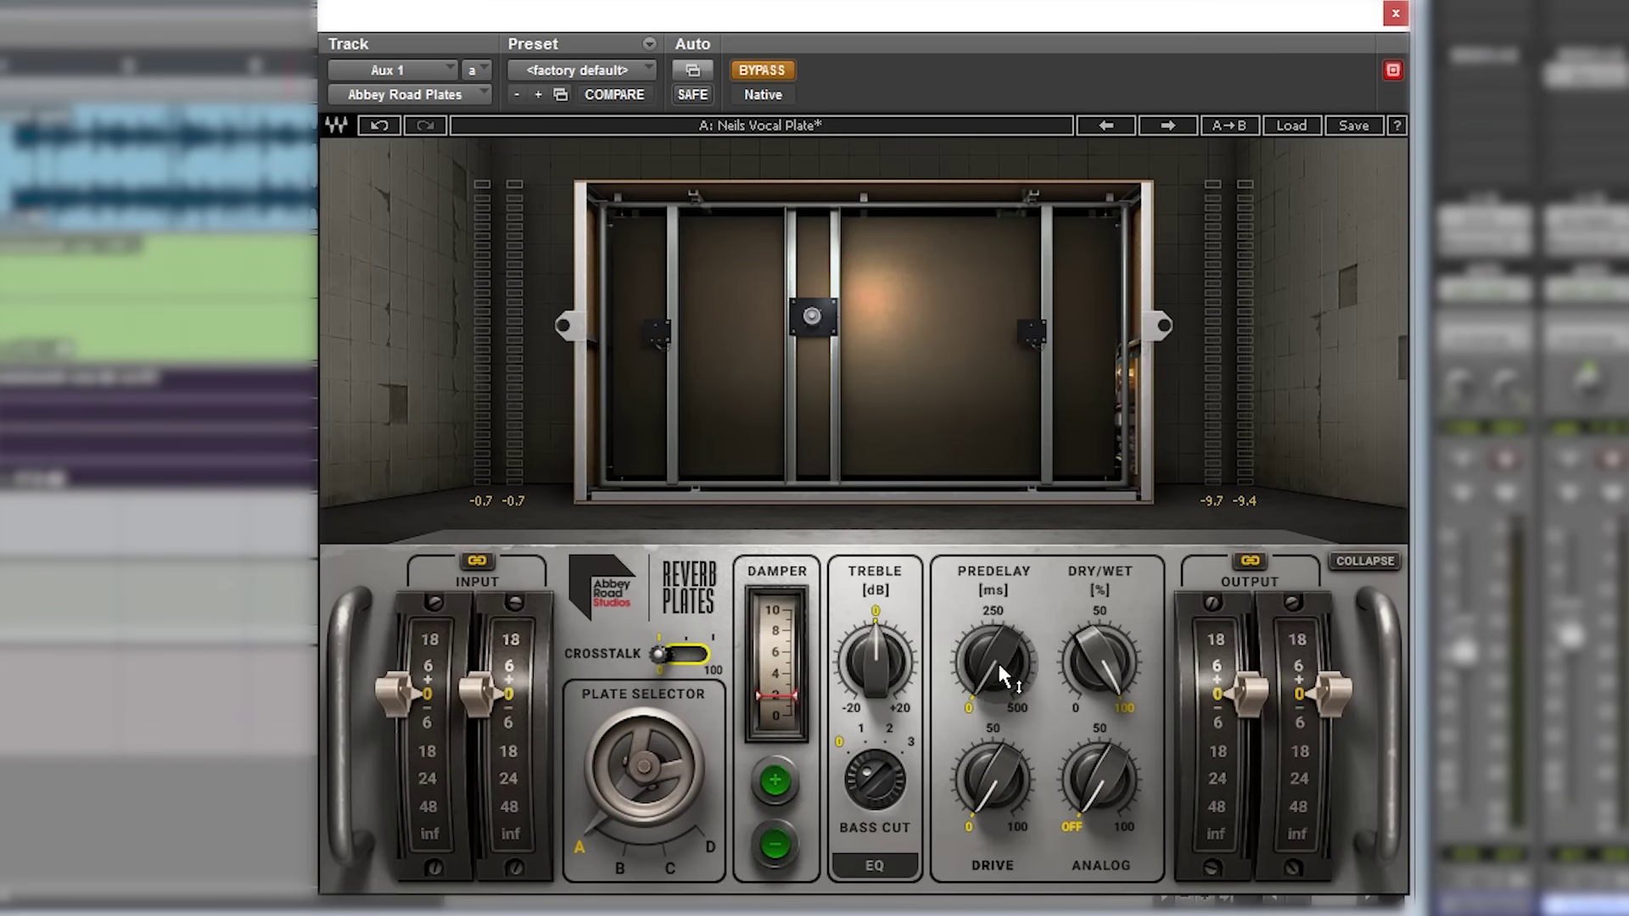
pyautogui.click(994, 758)
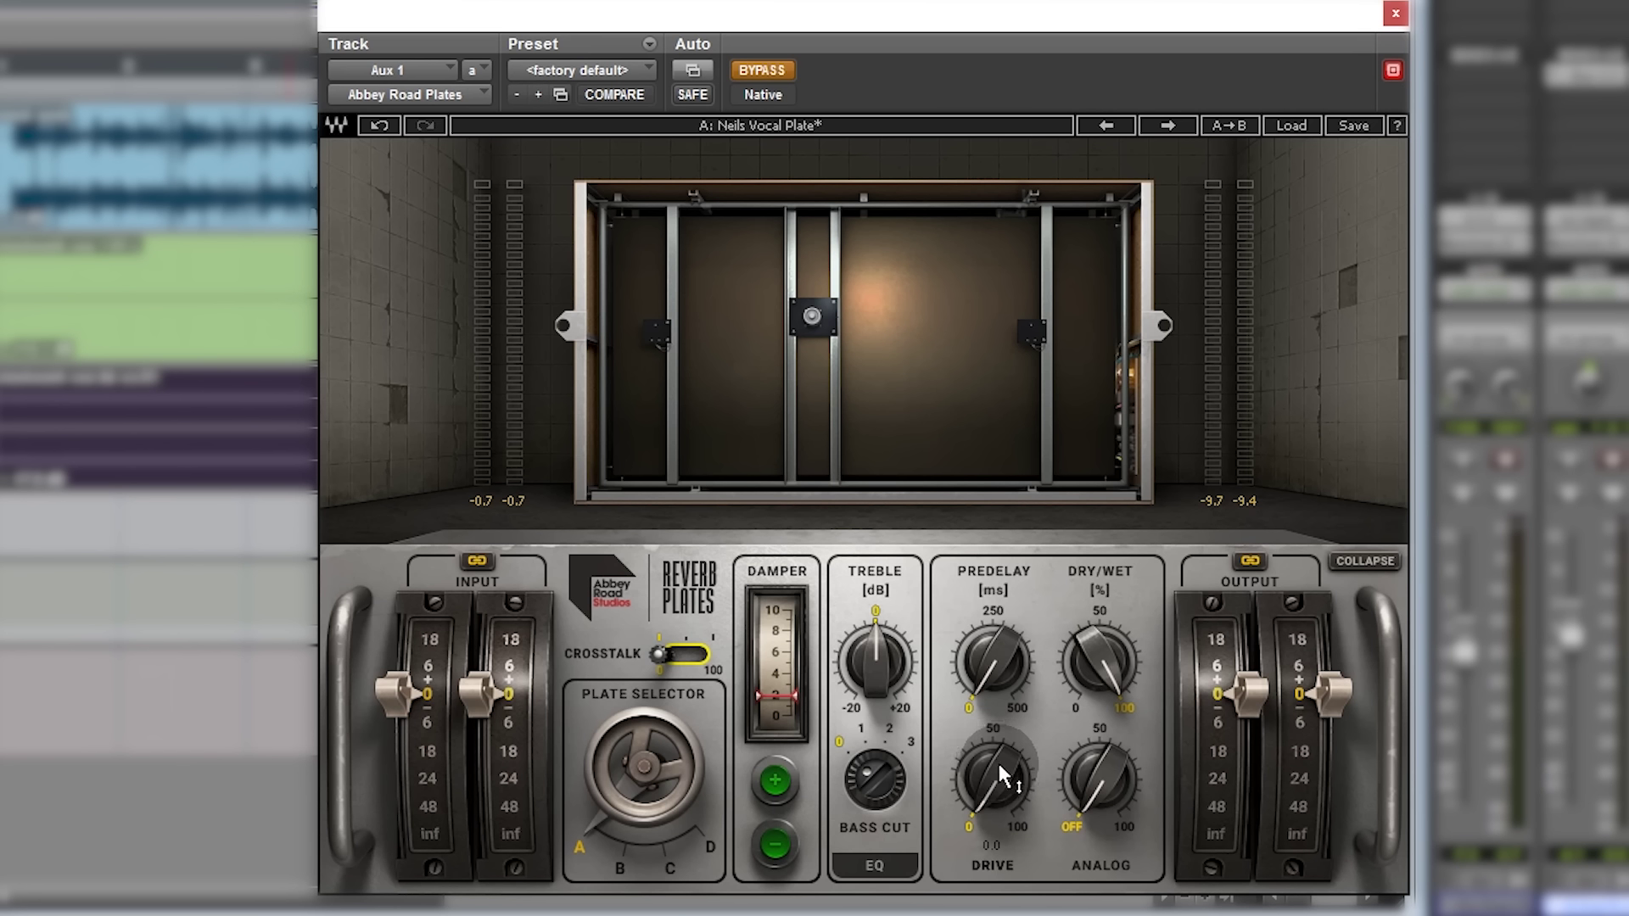
pyautogui.click(1071, 766)
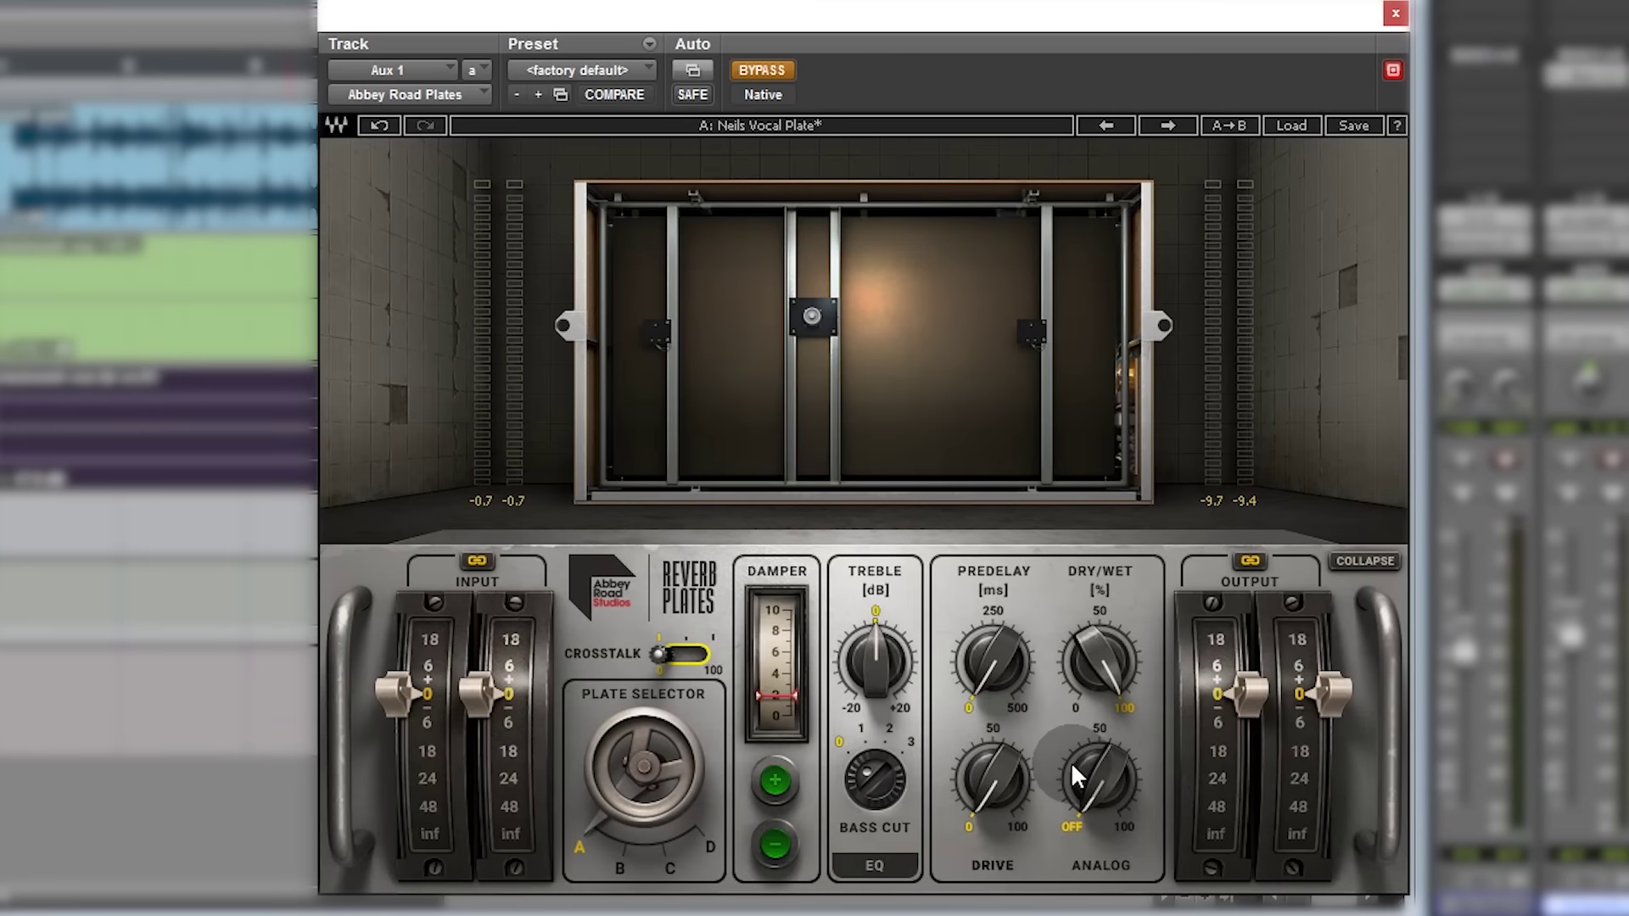
pyautogui.moveTo(1081, 765)
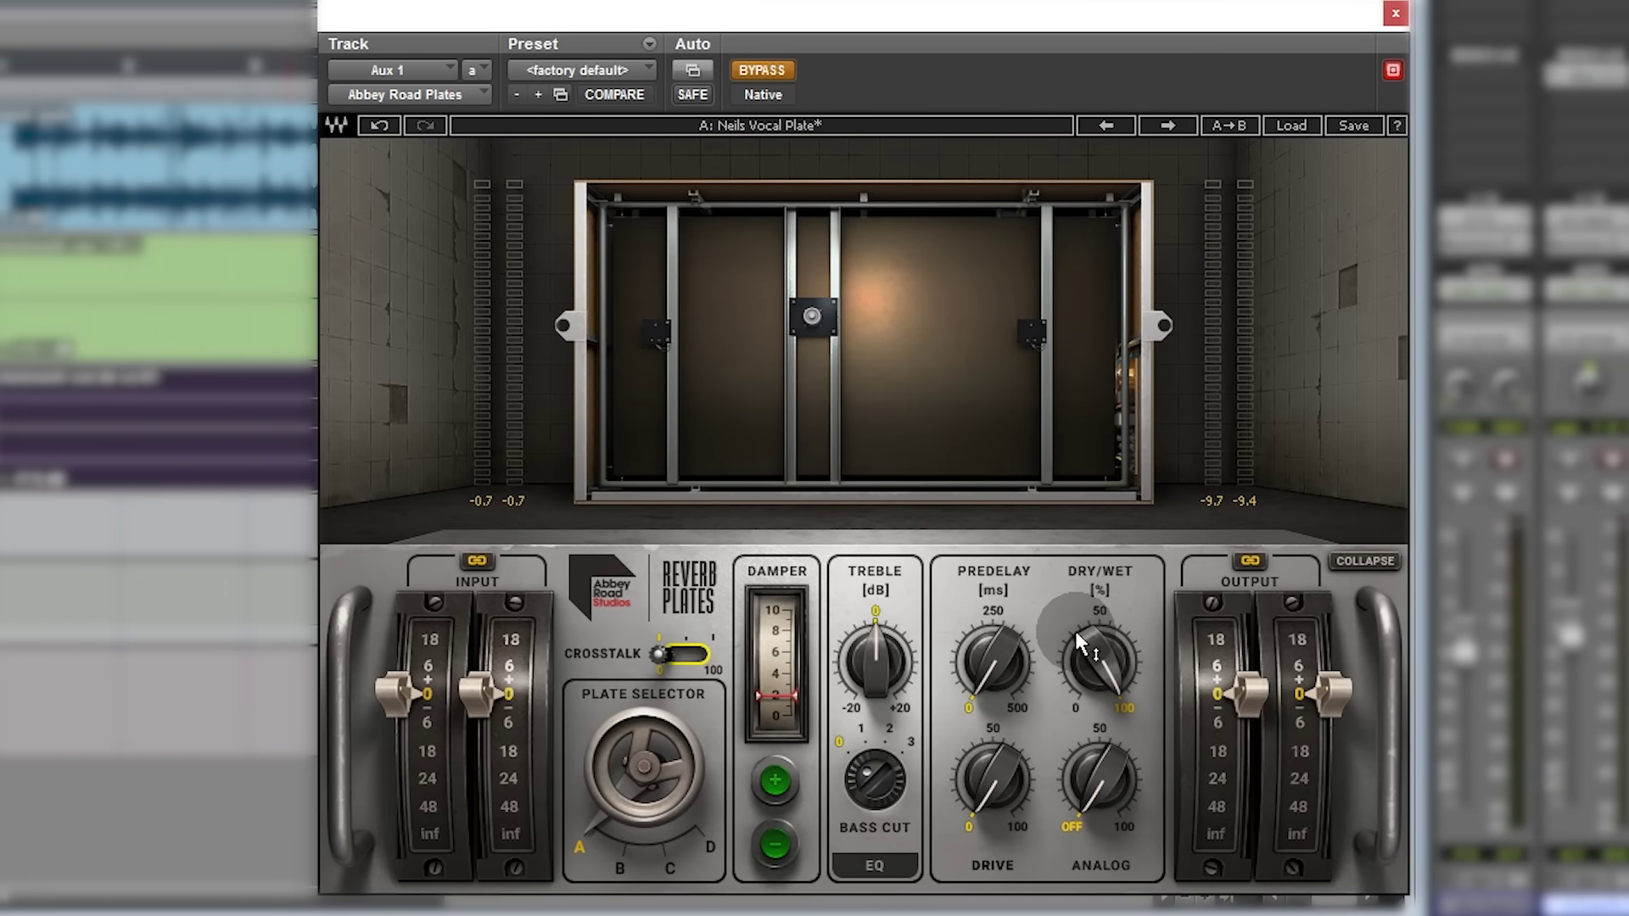
pyautogui.moveTo(1106, 664)
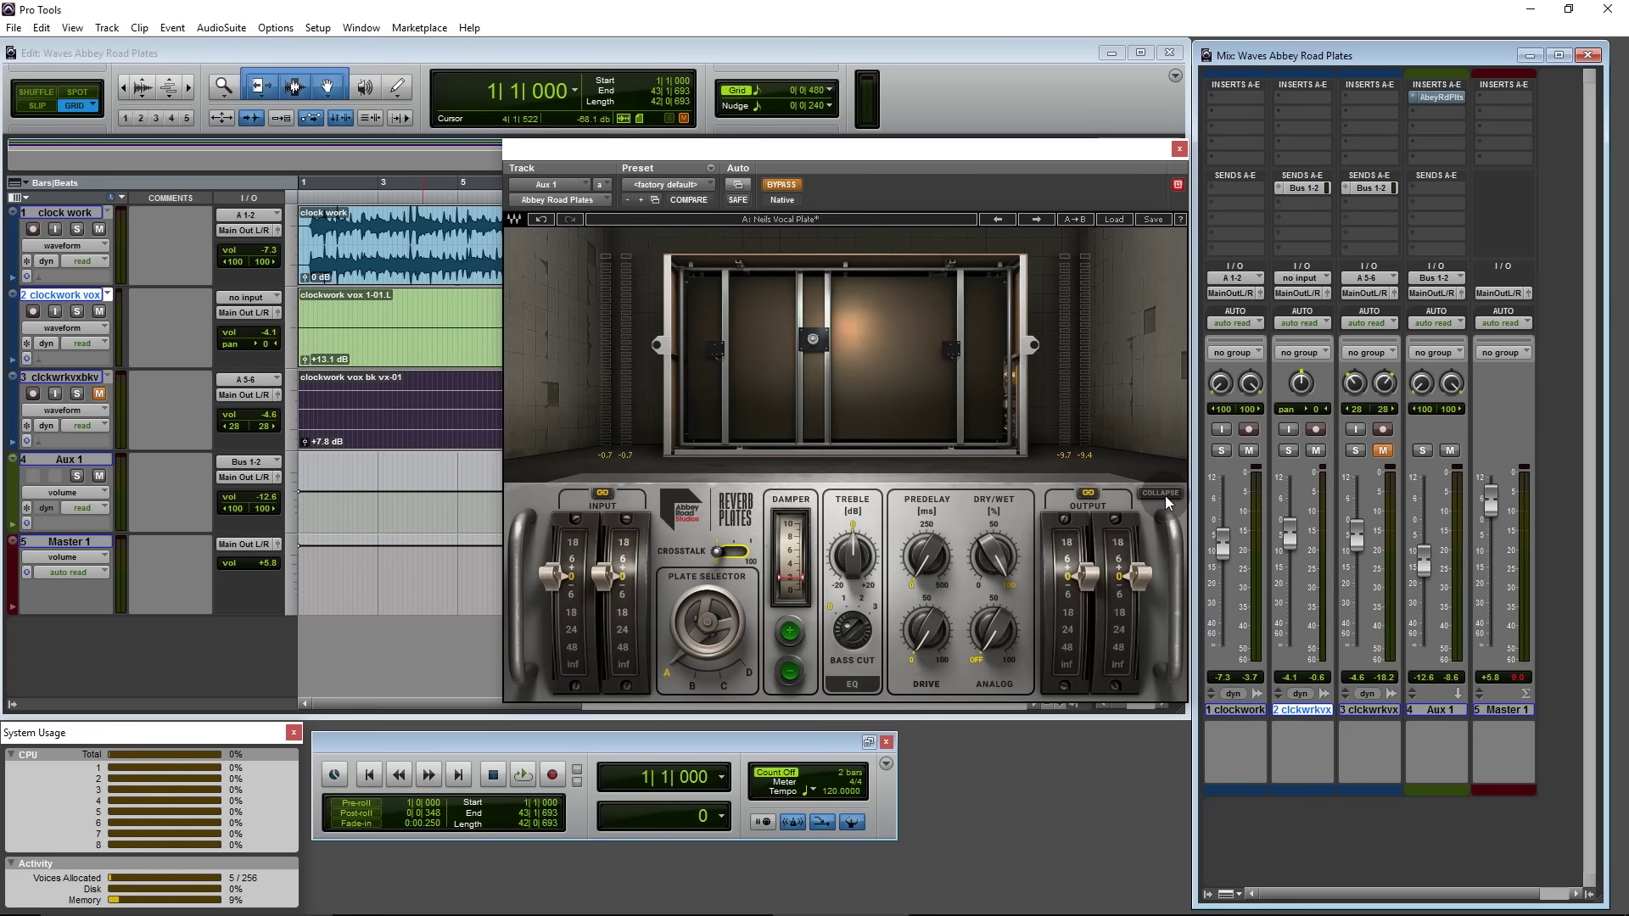
# Step: Collapse the Abbey Road Reverb Plates window to its compact view without the plate image
pyautogui.click(1164, 496)
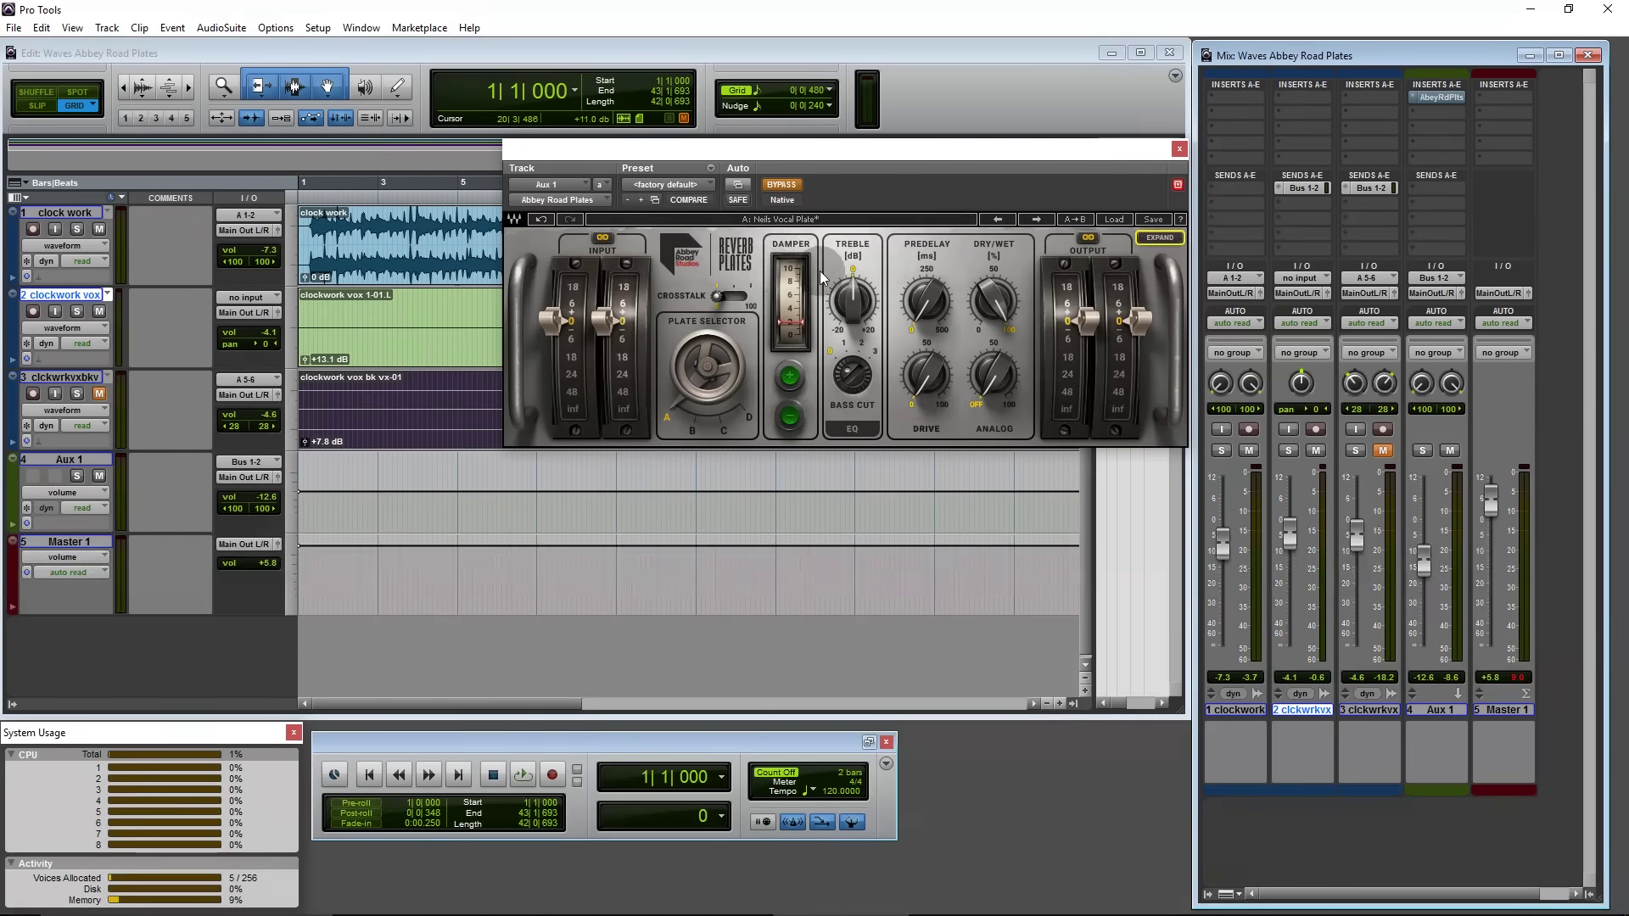